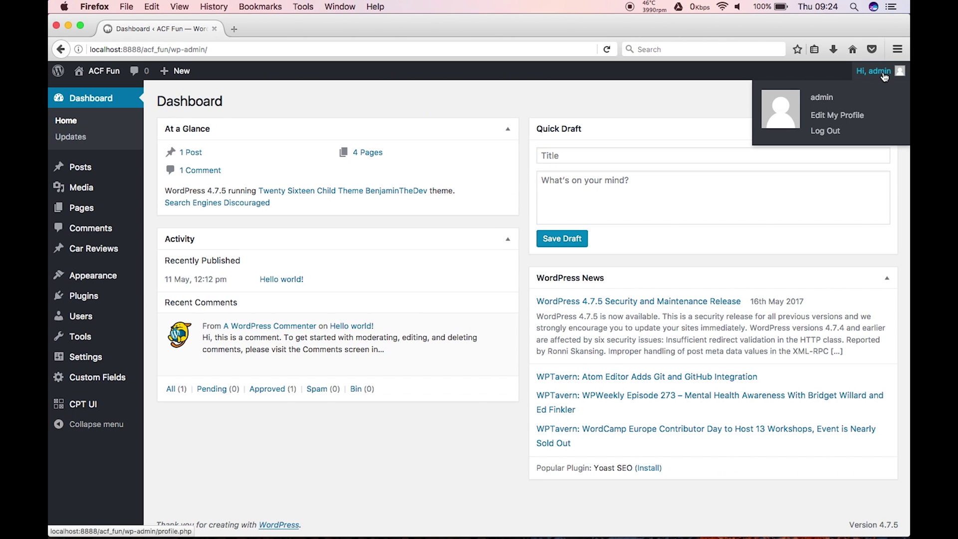
Step: Open CPT UI's Add/Edit Post Types page and enter the slug restaurant_reviews
{"action": "mouse_move", "coordinate": [121, 413]}
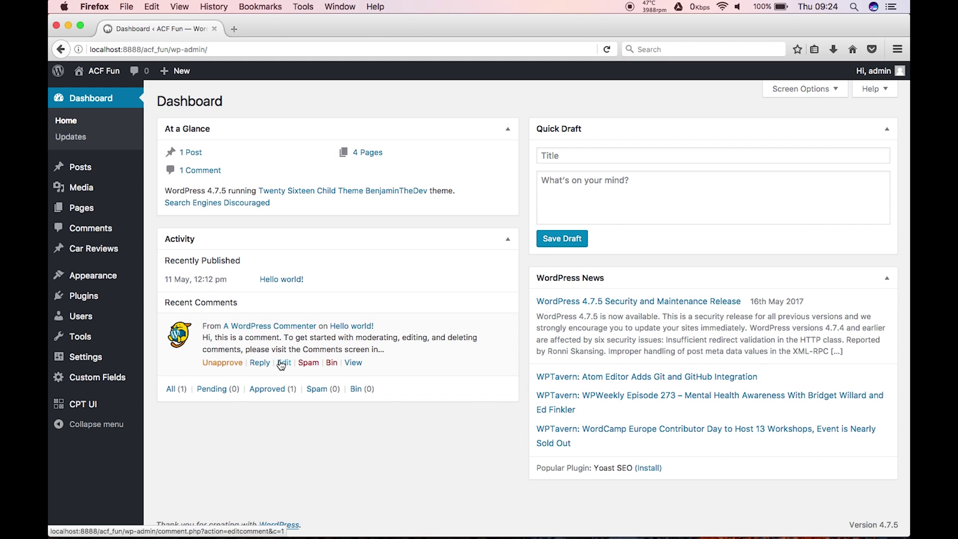
{"action": "mouse_move", "coordinate": [120, 247]}
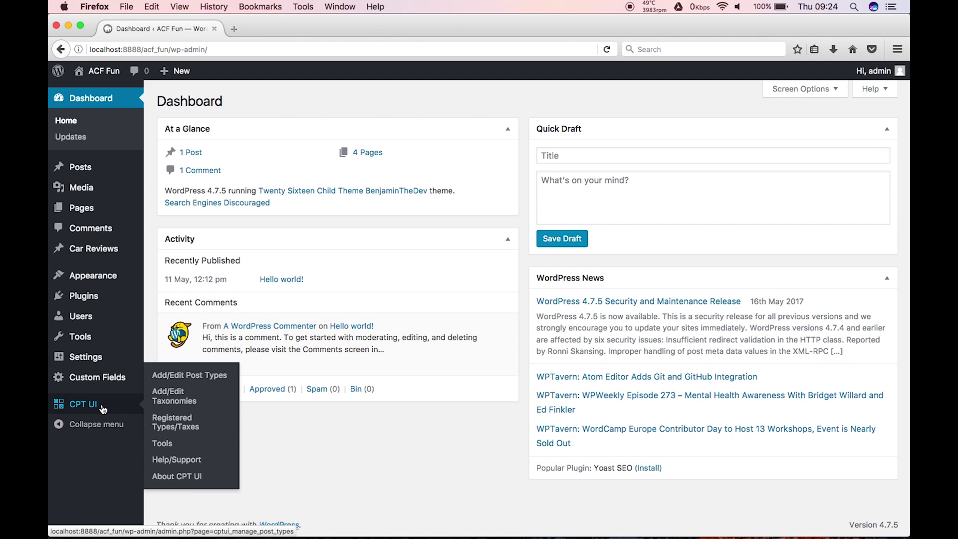
{"action": "left_click", "coordinate": [162, 377]}
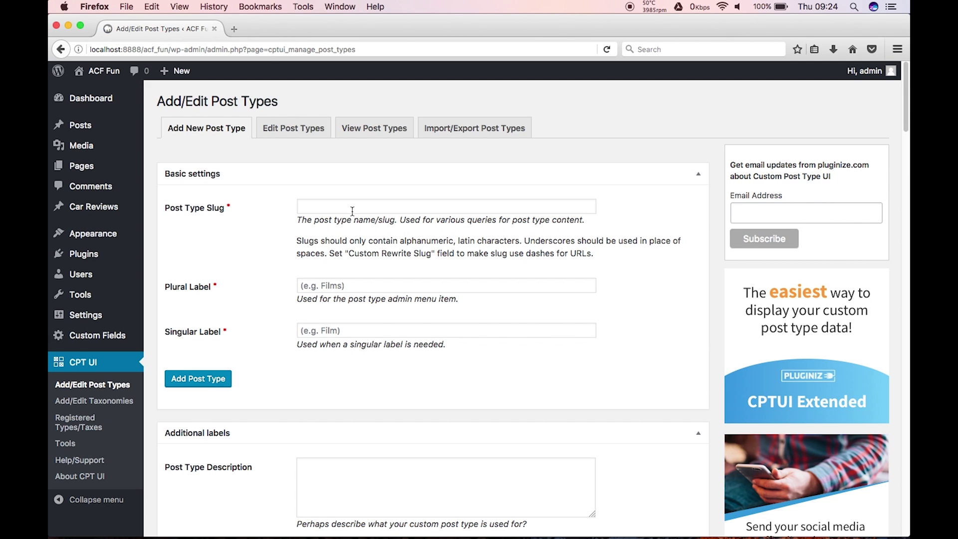
{"action": "left_click", "coordinate": [352, 211]}
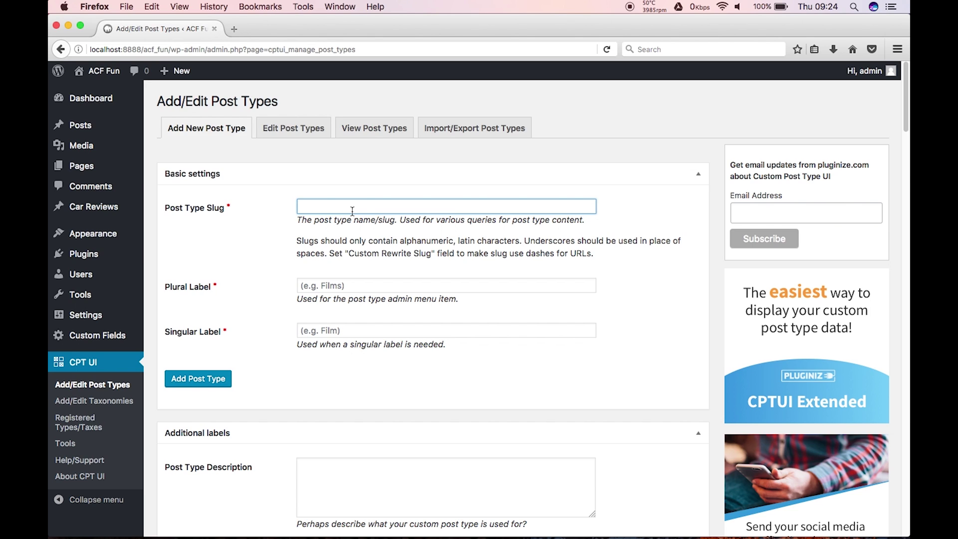
{"action": "type", "text": "restaurantreviews"}
{"action": "left_click", "coordinate": [354, 206]}
{"action": "type", "text": "_"}
Step: Set the plural label to Restaurant Reviews and the singular label to Restaurant Review
{"action": "left_click", "coordinate": [339, 282]}
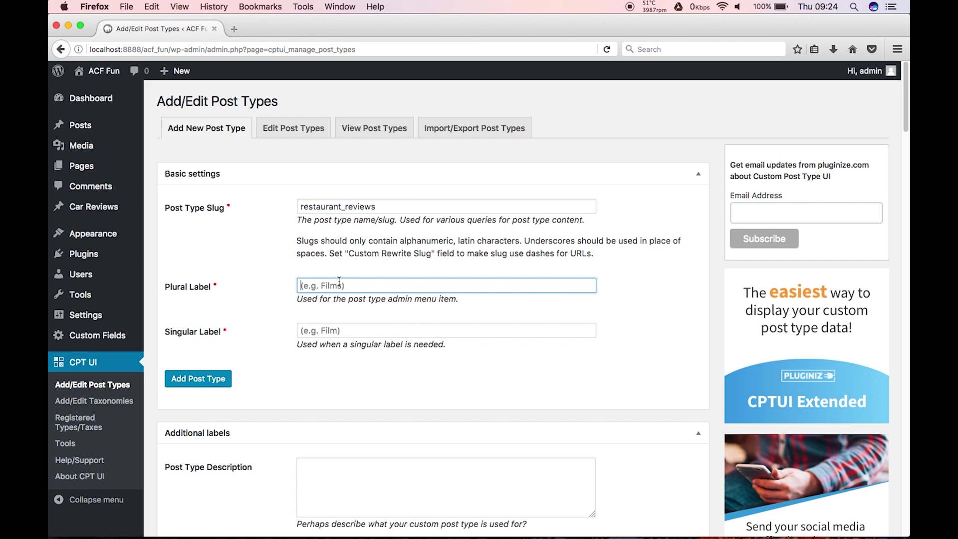
{"action": "type", "text": "Restaurant reviews"}
{"action": "key", "text": "BackSpace"}
{"action": "type", "text": "R"}
{"action": "key", "text": "Tab"}
{"action": "key", "text": "shift+Tab"}
{"action": "key", "text": "super+a"}
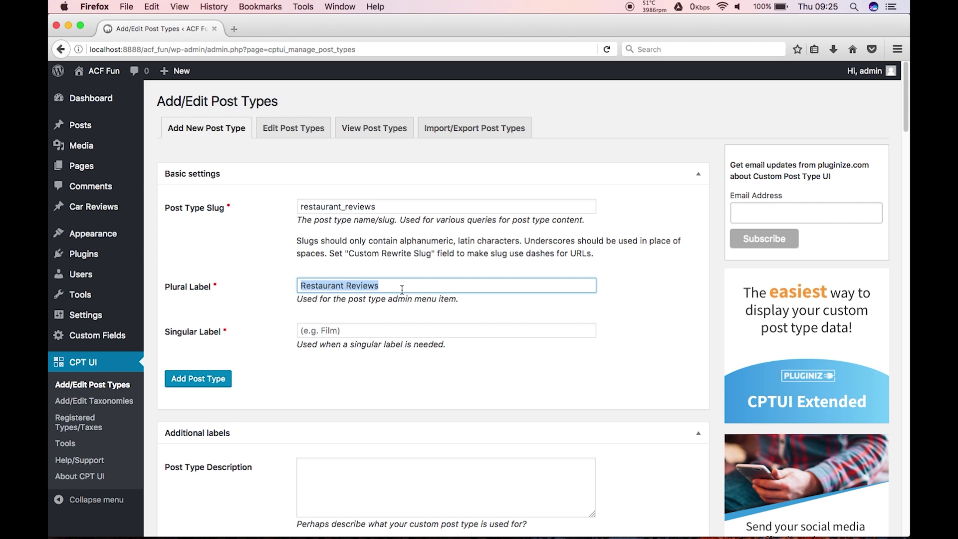
{"action": "key", "text": "super+c"}
{"action": "key", "text": "Tab"}
{"action": "key", "text": "super+v"}
{"action": "key", "text": "BackSpace"}
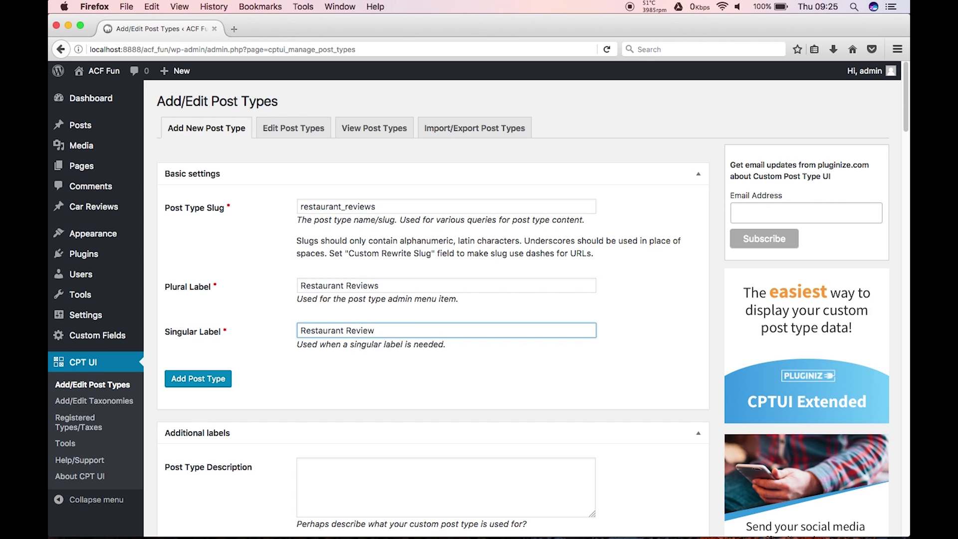
Step: Enter 'Add your Restaurant Review' as the post type description and scroll down to Settings
{"action": "scroll", "coordinate": [372, 332], "scroll_direction": "down", "scroll_amount": 10}
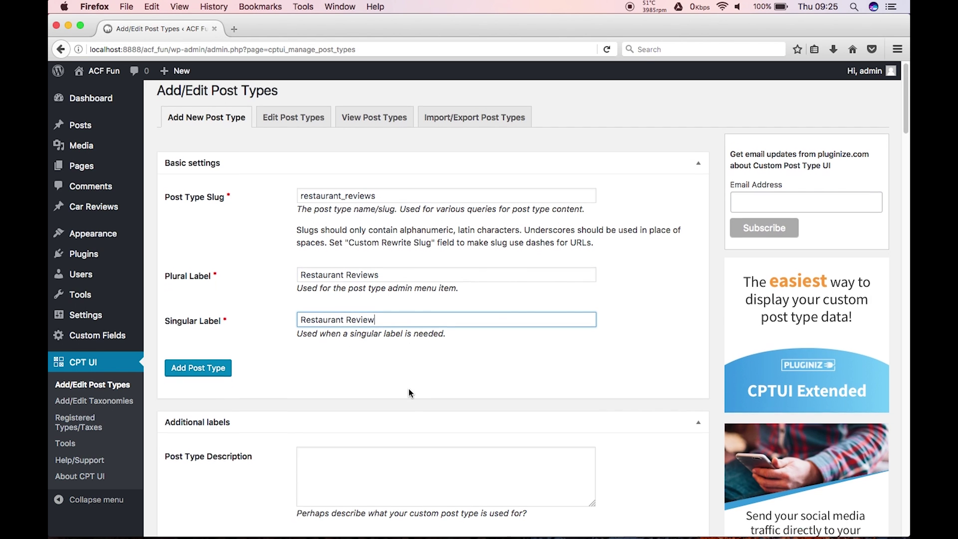
{"action": "left_click", "coordinate": [373, 212]}
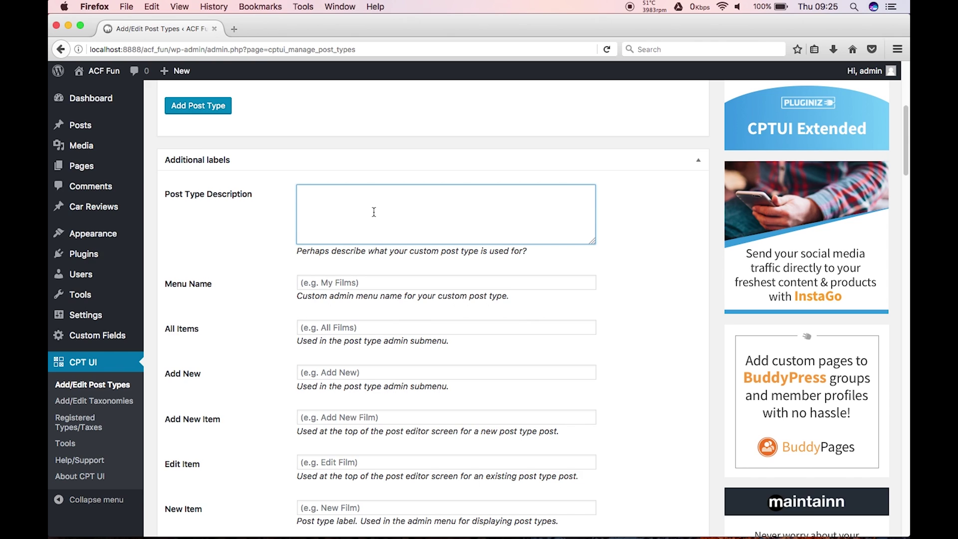
{"action": "type", "text": "Add your"}
{"action": "key", "text": "super+v"}
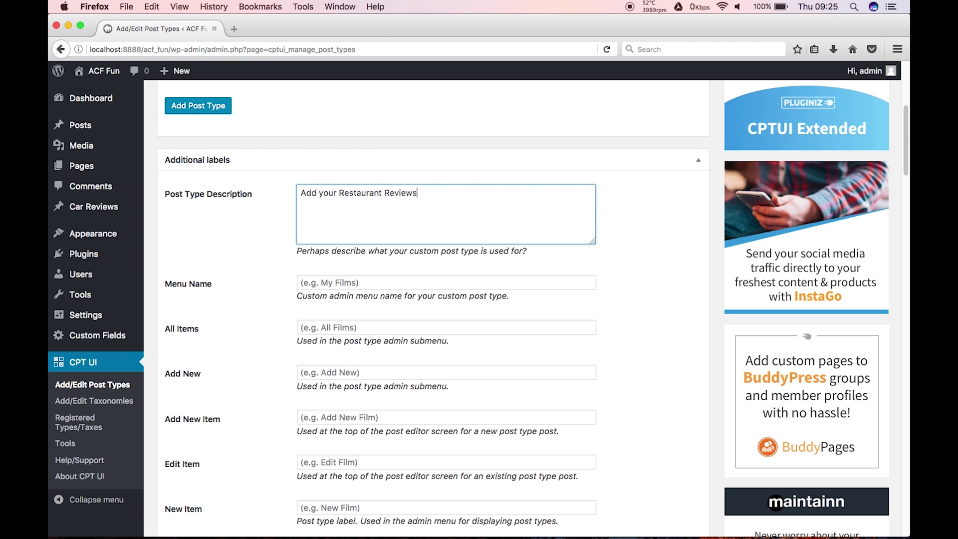
{"action": "key", "text": "BackSpace"}
{"action": "scroll", "coordinate": [364, 263], "scroll_direction": "down", "scroll_amount": 3}
{"action": "scroll", "coordinate": [332, 234], "scroll_direction": "down", "scroll_amount": 3}
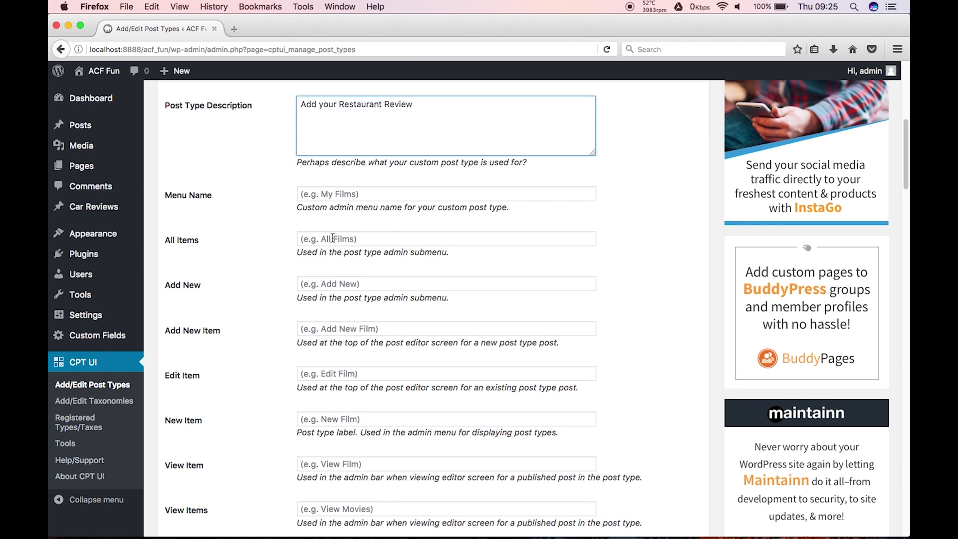
{"action": "scroll", "coordinate": [332, 241], "scroll_direction": "down", "scroll_amount": 7}
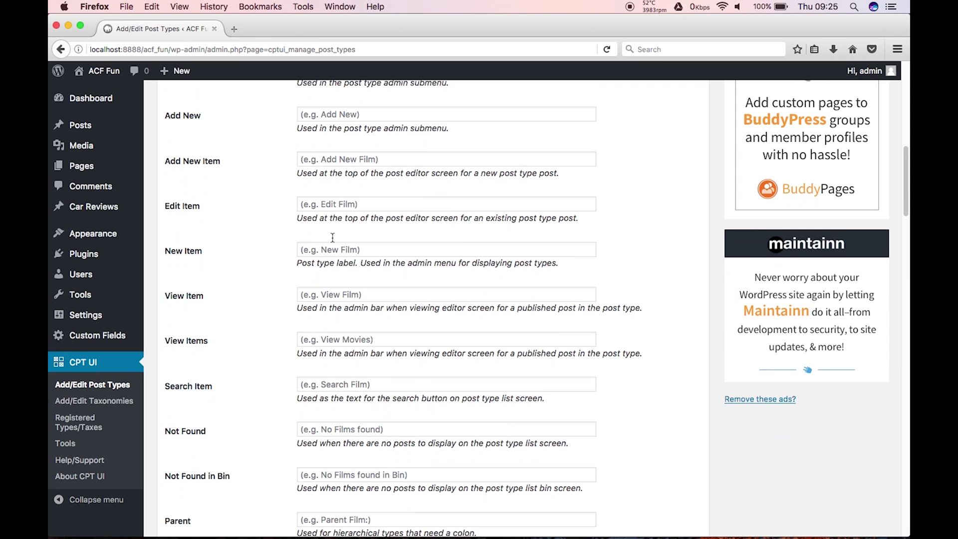
{"action": "scroll", "coordinate": [332, 242], "scroll_direction": "down", "scroll_amount": 8}
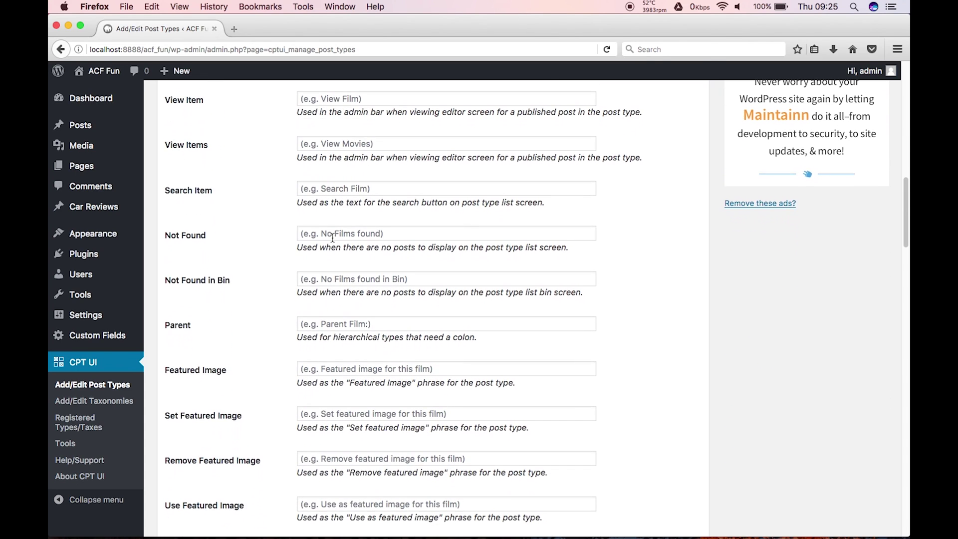
{"action": "scroll", "coordinate": [332, 241], "scroll_direction": "down", "scroll_amount": 8}
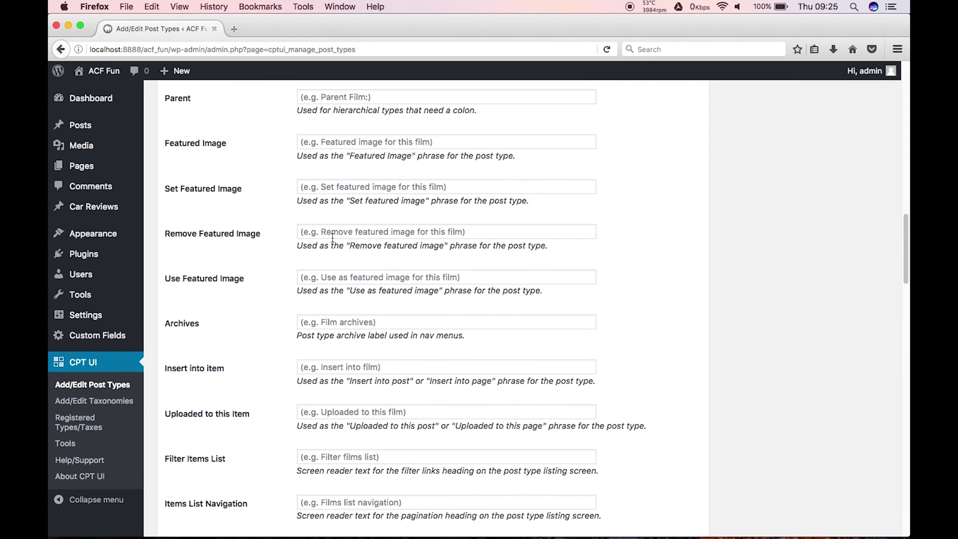
{"action": "scroll", "coordinate": [333, 238], "scroll_direction": "down", "scroll_amount": 15}
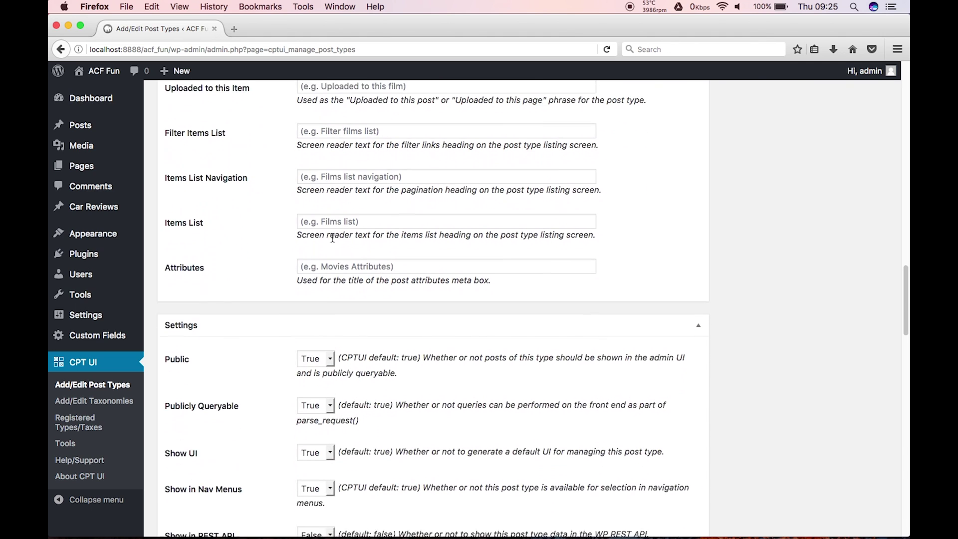
{"action": "scroll", "coordinate": [332, 240], "scroll_direction": "down", "scroll_amount": 1}
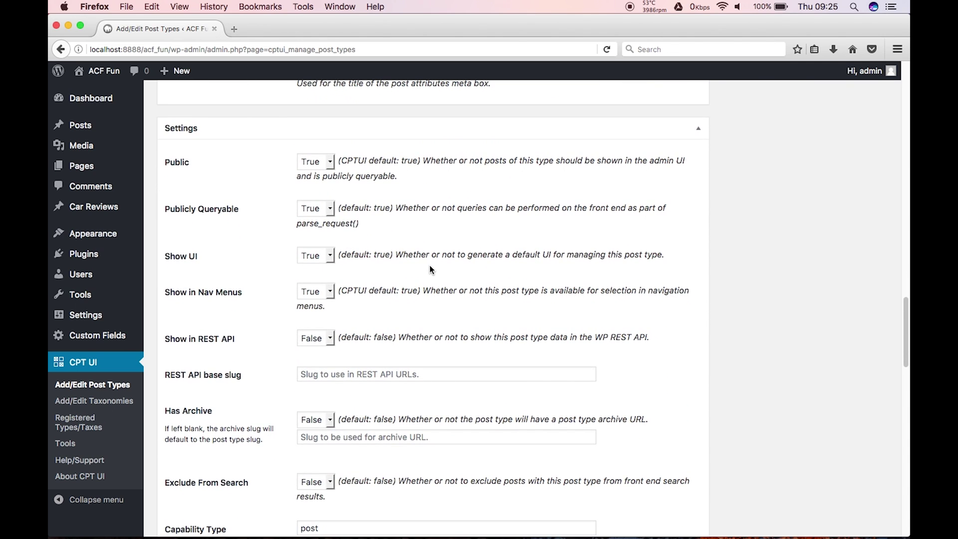
{"action": "scroll", "coordinate": [430, 269], "scroll_direction": "down", "scroll_amount": 6}
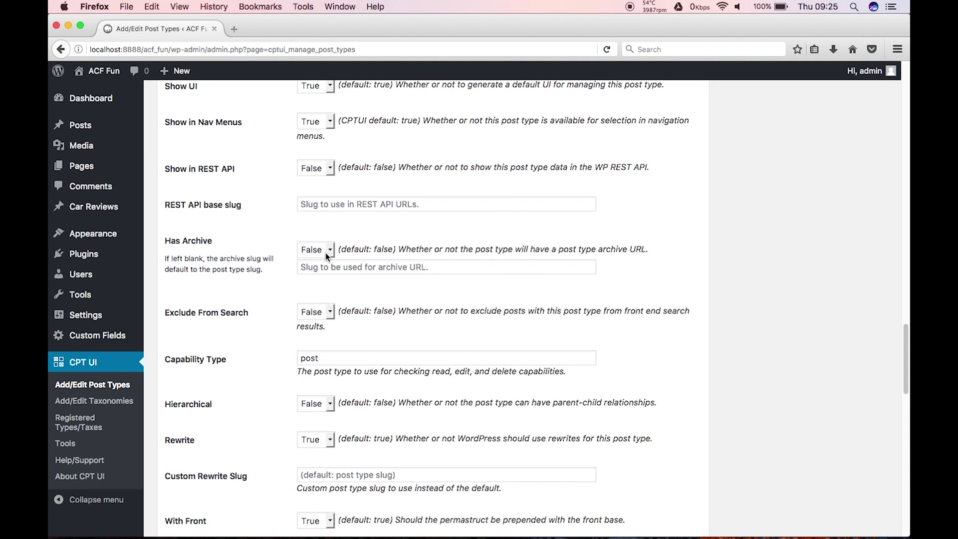
Step: Set Has Archive to True and remove Featured Image from the supported features
{"action": "left_click", "coordinate": [330, 247]}
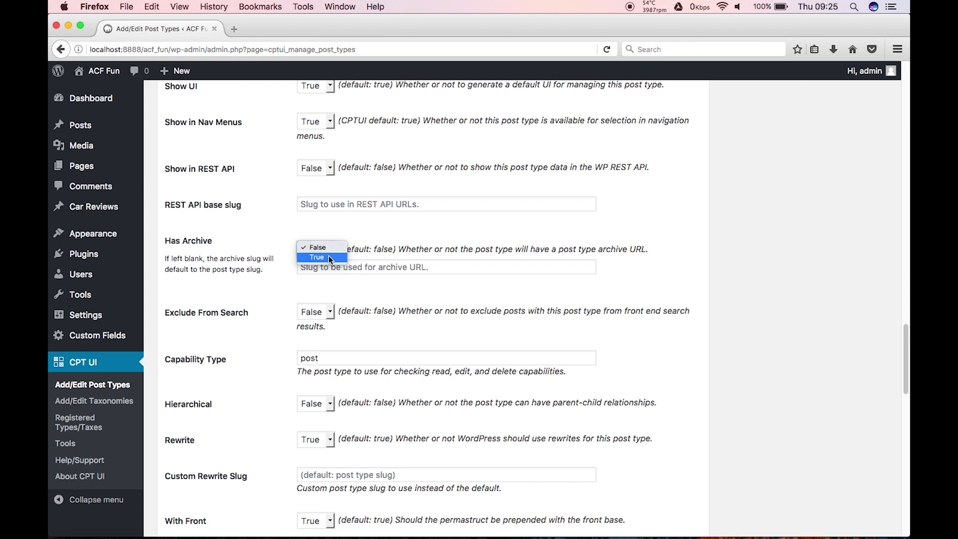
{"action": "left_click", "coordinate": [328, 255]}
{"action": "scroll", "coordinate": [331, 244], "scroll_direction": "down", "scroll_amount": 1}
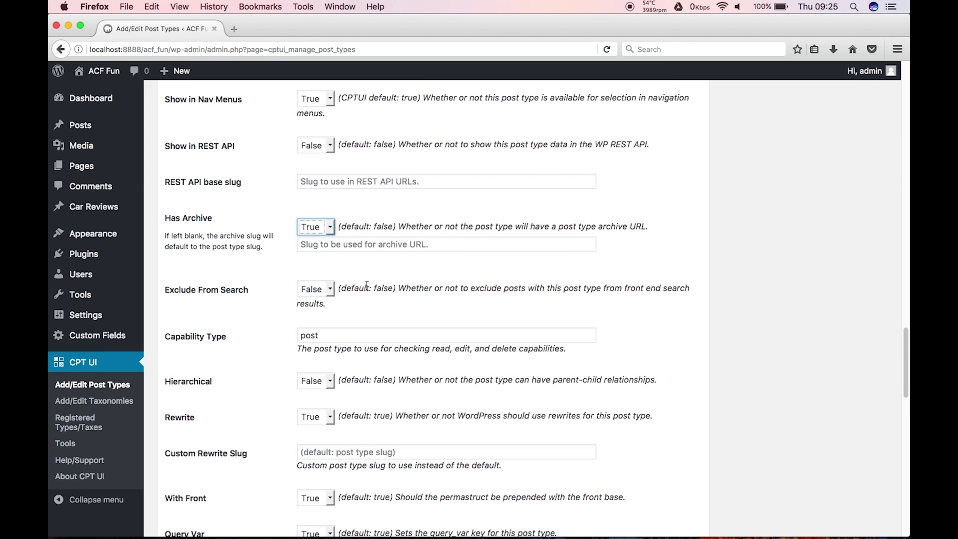
{"action": "scroll", "coordinate": [367, 285], "scroll_direction": "down", "scroll_amount": 2}
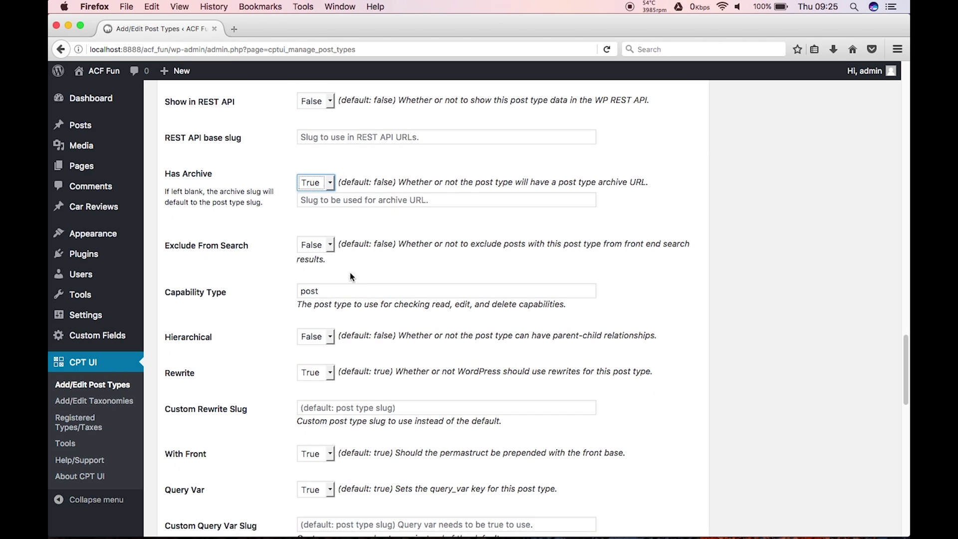
{"action": "scroll", "coordinate": [404, 256], "scroll_direction": "down", "scroll_amount": 8}
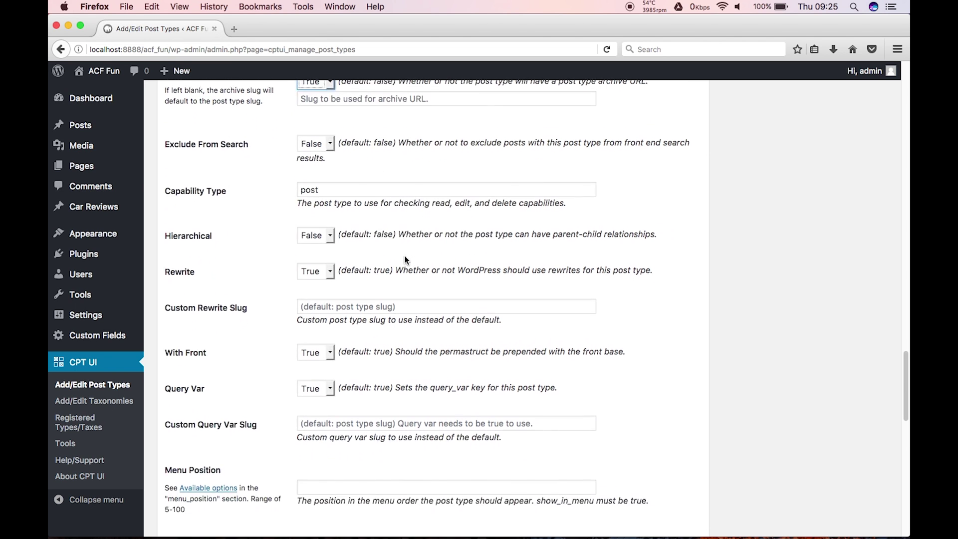
{"action": "scroll", "coordinate": [405, 256], "scroll_direction": "down", "scroll_amount": 2}
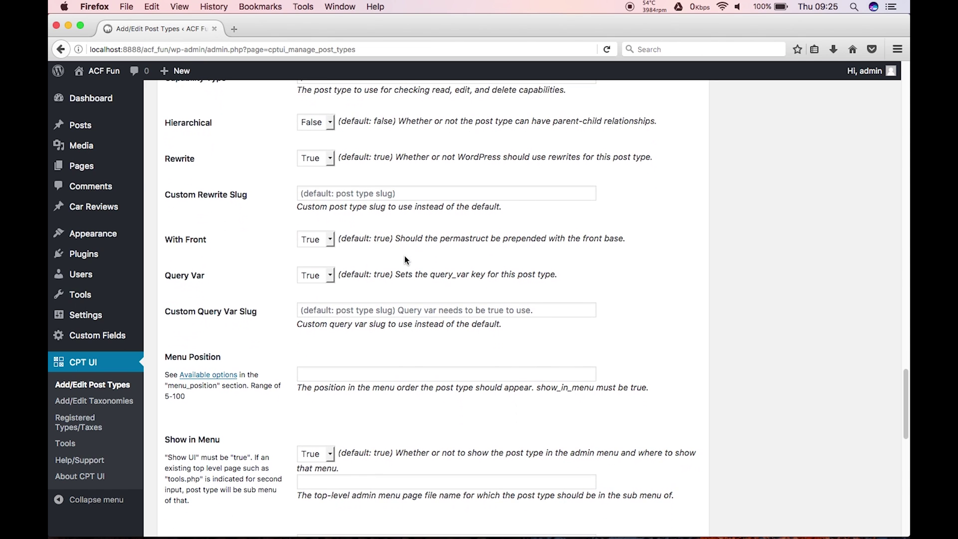
{"action": "scroll", "coordinate": [405, 257], "scroll_direction": "down", "scroll_amount": 20}
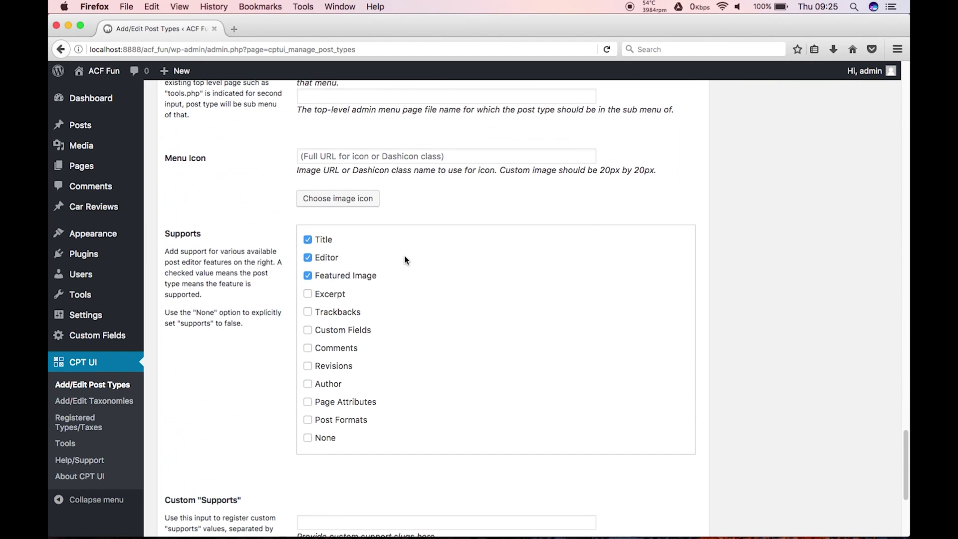
{"action": "scroll", "coordinate": [404, 259], "scroll_direction": "down", "scroll_amount": 2}
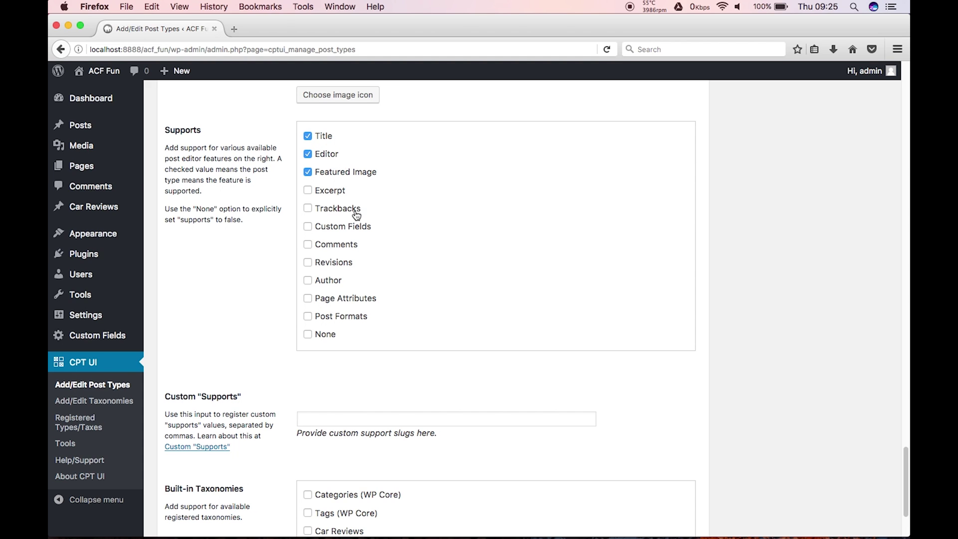
{"action": "left_click", "coordinate": [309, 174]}
{"action": "scroll", "coordinate": [259, 270], "scroll_direction": "down", "scroll_amount": 3}
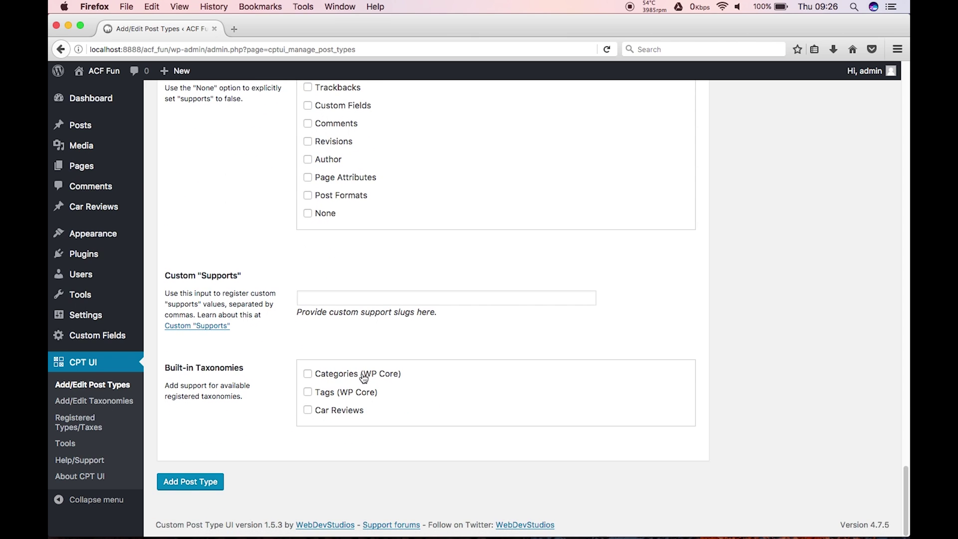
Step: Submit the restaurant_reviews post type, then go to the Custom Fields section
{"action": "left_click", "coordinate": [209, 487]}
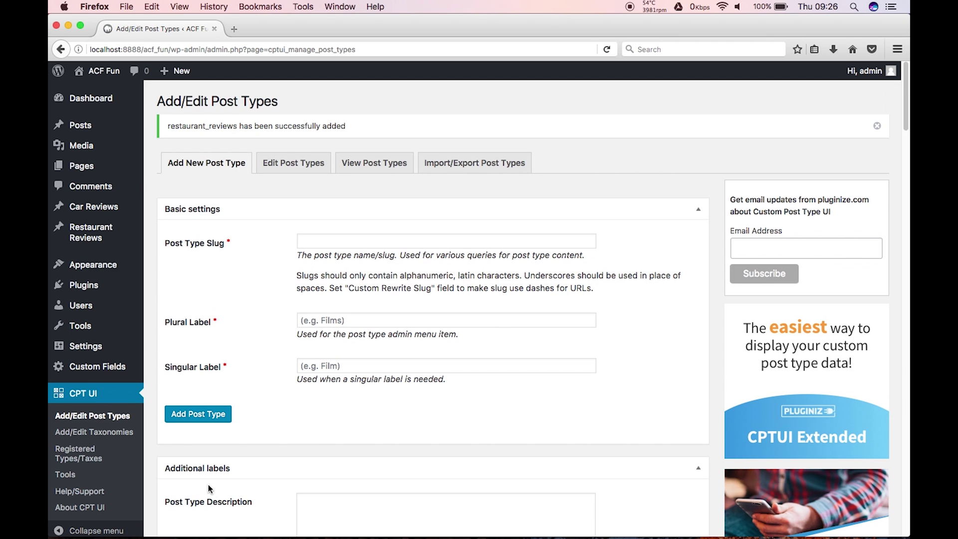
{"action": "mouse_move", "coordinate": [92, 227]}
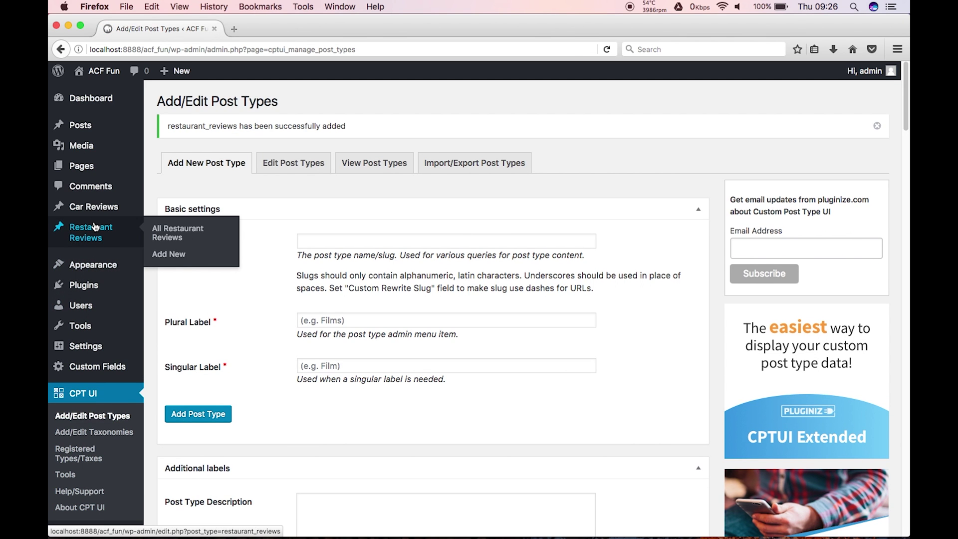
{"action": "scroll", "coordinate": [95, 227], "scroll_direction": "down", "scroll_amount": 5}
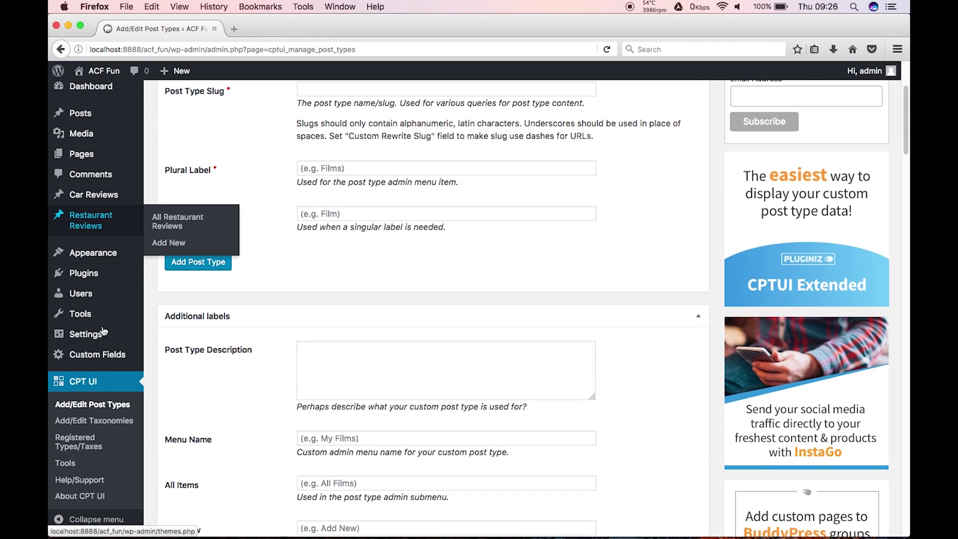
{"action": "left_click", "coordinate": [106, 355]}
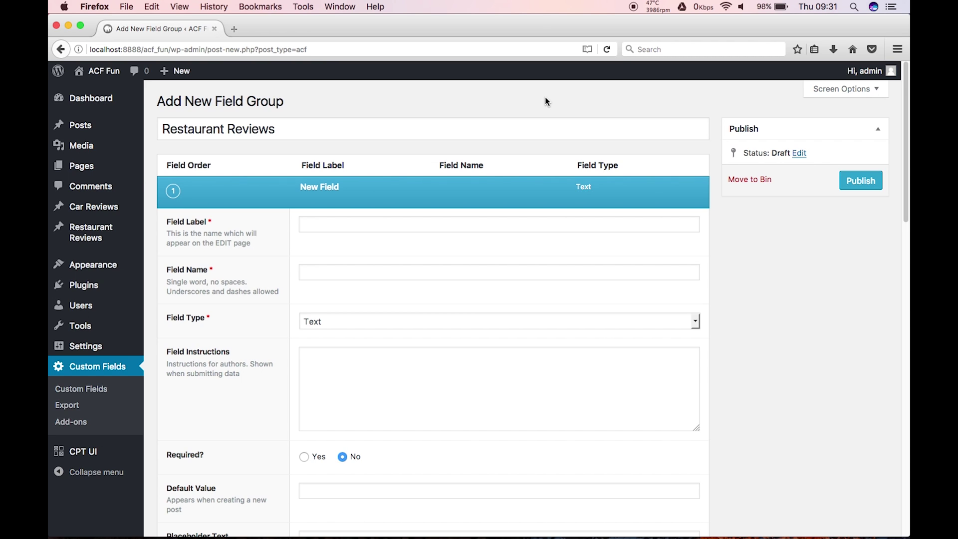
{"action": "left_click", "coordinate": [175, 207], "text": "super"}
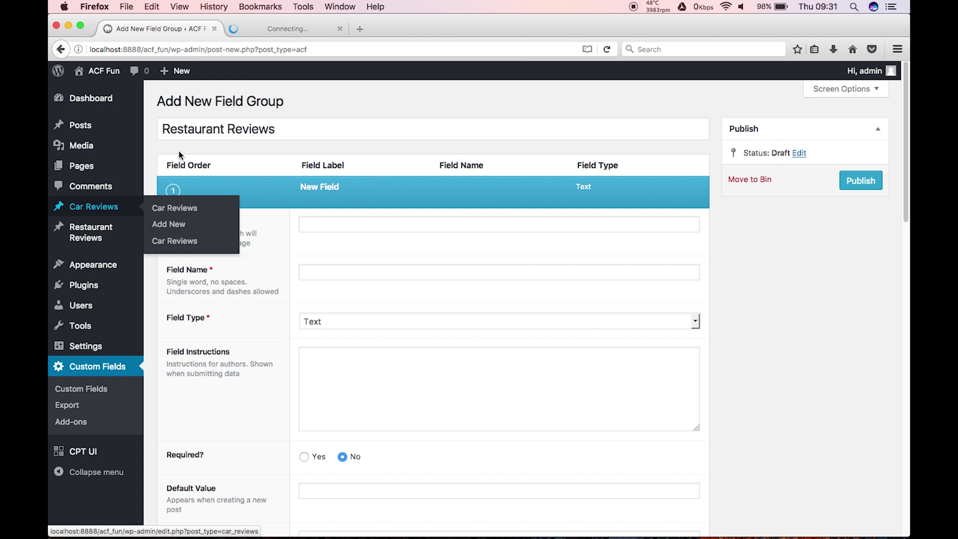
{"action": "left_click", "coordinate": [271, 31]}
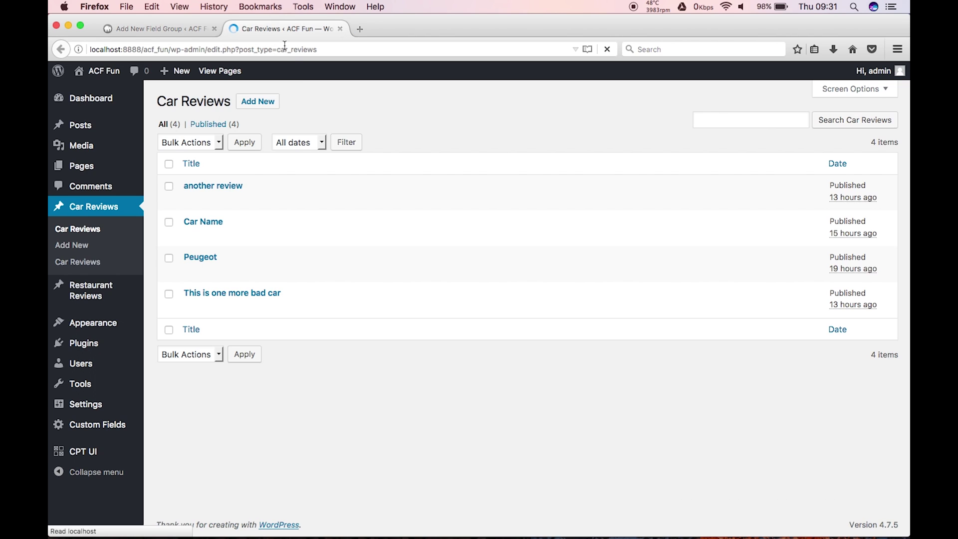
{"action": "left_click", "coordinate": [267, 104]}
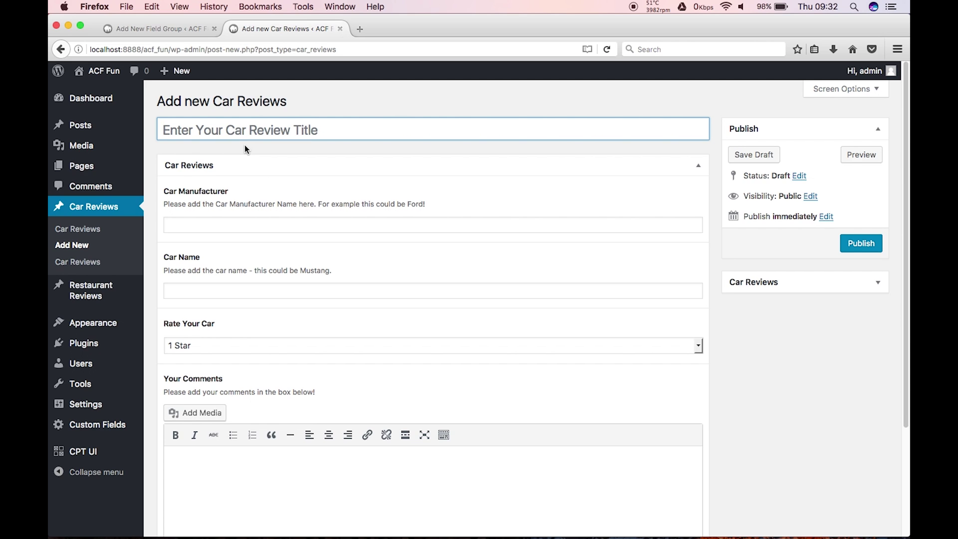
{"action": "key", "text": "super+w"}
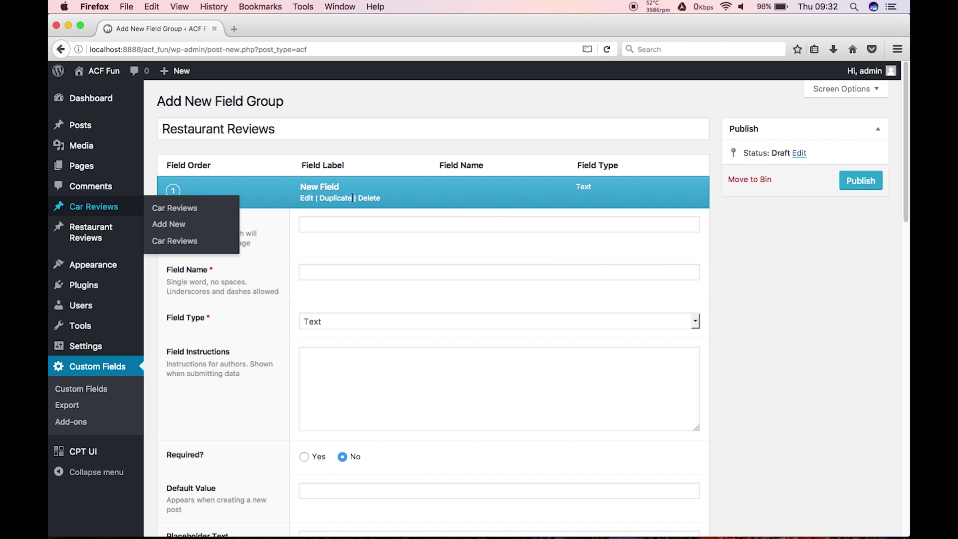
Step: Label the first field Location and give it the instructions 'Add the location'
{"action": "left_click", "coordinate": [322, 224]}
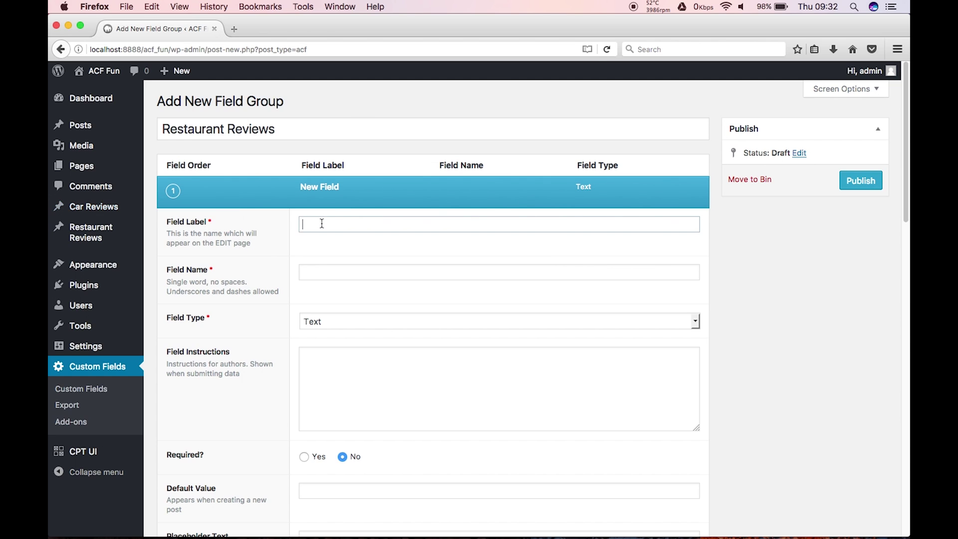
{"action": "type", "text": "Located"}
{"action": "key", "text": "BackSpace"}
{"action": "key", "text": "BackSpace"}
{"action": "key", "text": "BackSpace"}
{"action": "key", "text": "BackSpace"}
{"action": "type", "text": "at"}
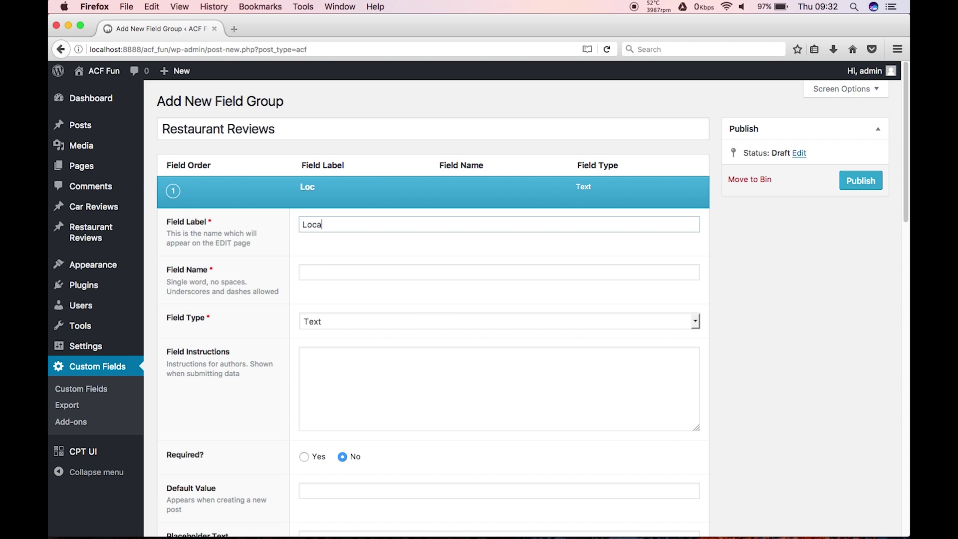
{"action": "key", "text": "BackSpace"}
{"action": "key", "text": "BackSpace"}
{"action": "type", "text": "ation"}
{"action": "key", "text": "Tab"}
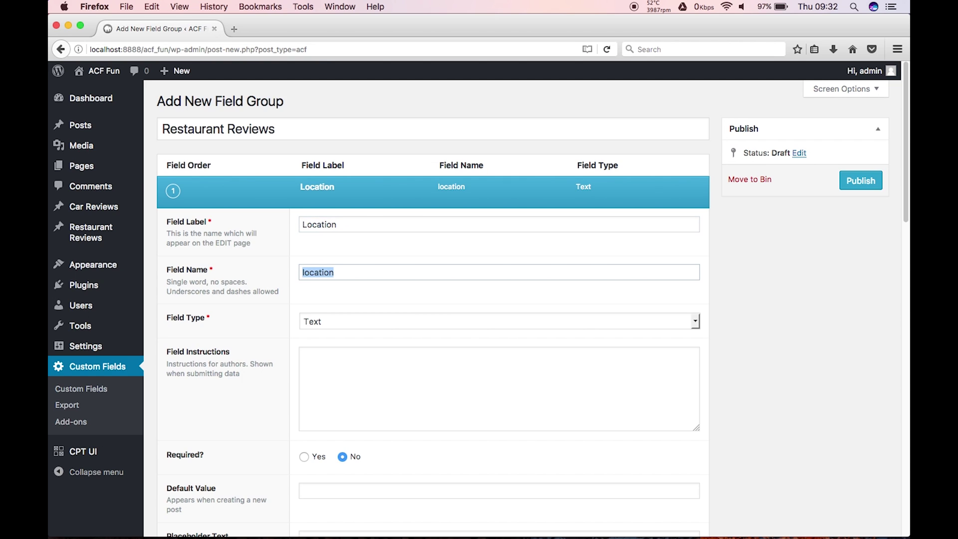
{"action": "left_click", "coordinate": [344, 392]}
{"action": "type", "text": "Ad"}
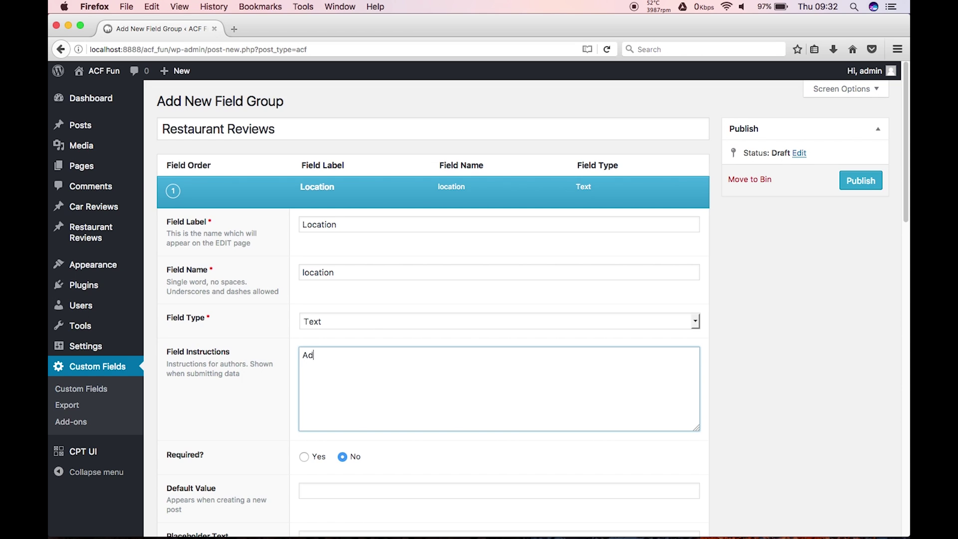
{"action": "type", "text": "d the location"}
Step: Keep Location as a Text field, make it required, and collapse its settings
{"action": "left_click", "coordinate": [399, 325]}
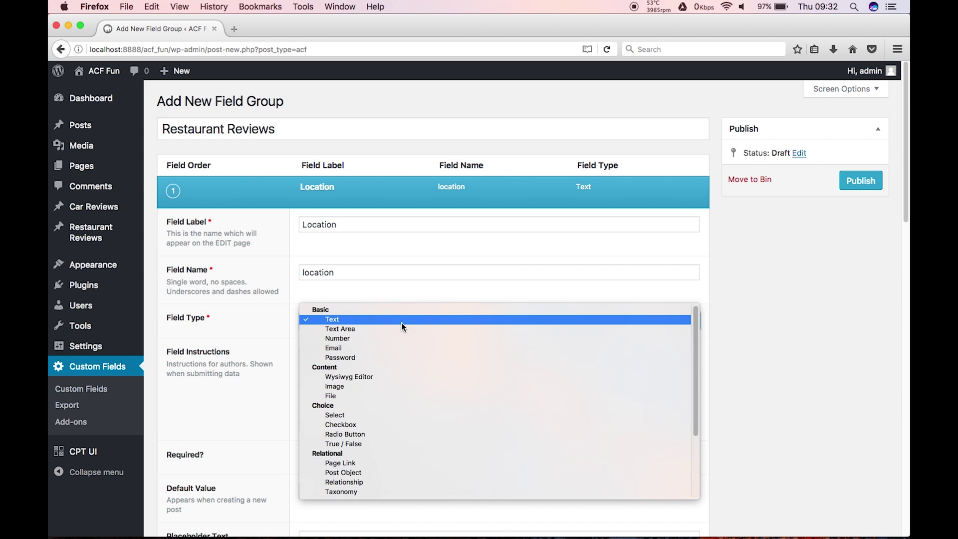
{"action": "left_click", "coordinate": [401, 319]}
{"action": "mouse_move", "coordinate": [322, 179]}
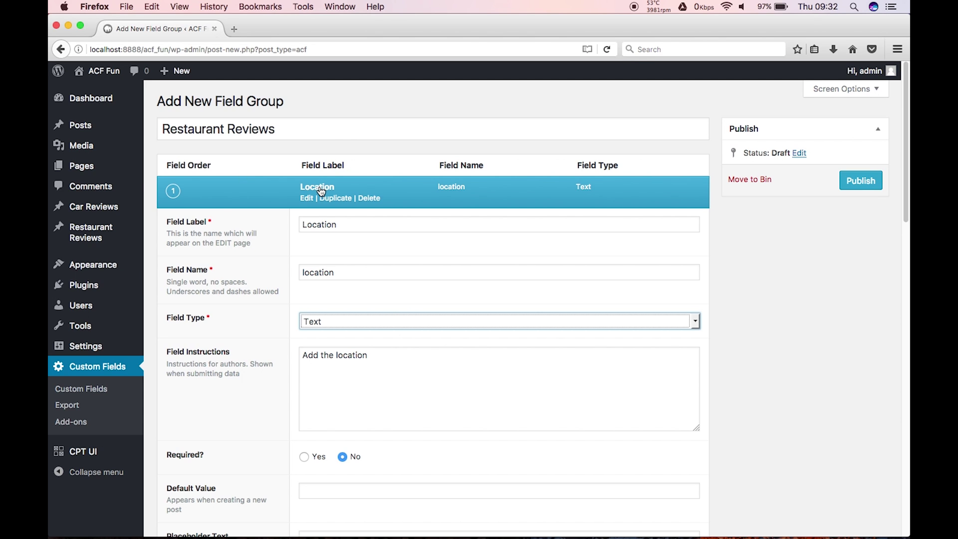
{"action": "scroll", "coordinate": [342, 353], "scroll_direction": "down", "scroll_amount": 5}
{"action": "scroll", "coordinate": [343, 355], "scroll_direction": "down", "scroll_amount": 3}
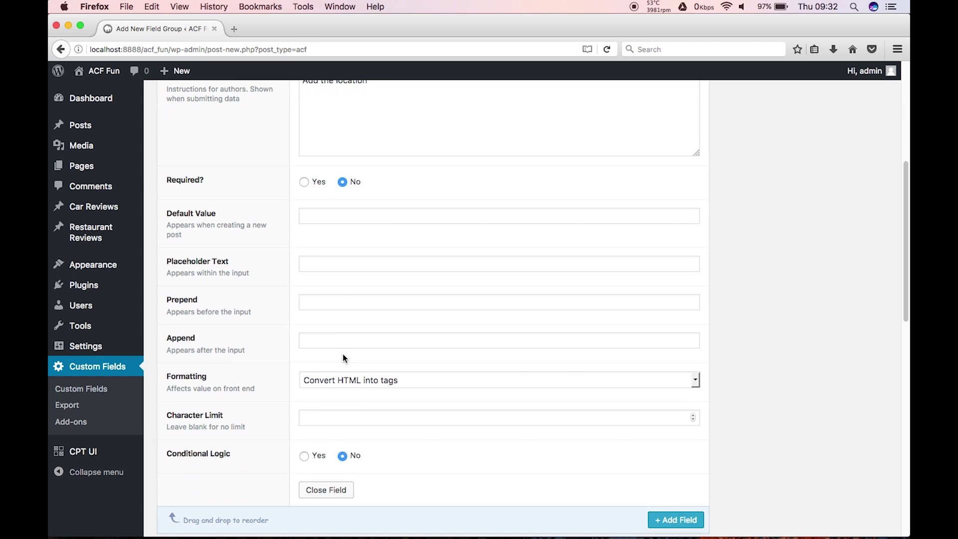
{"action": "left_click", "coordinate": [304, 148]}
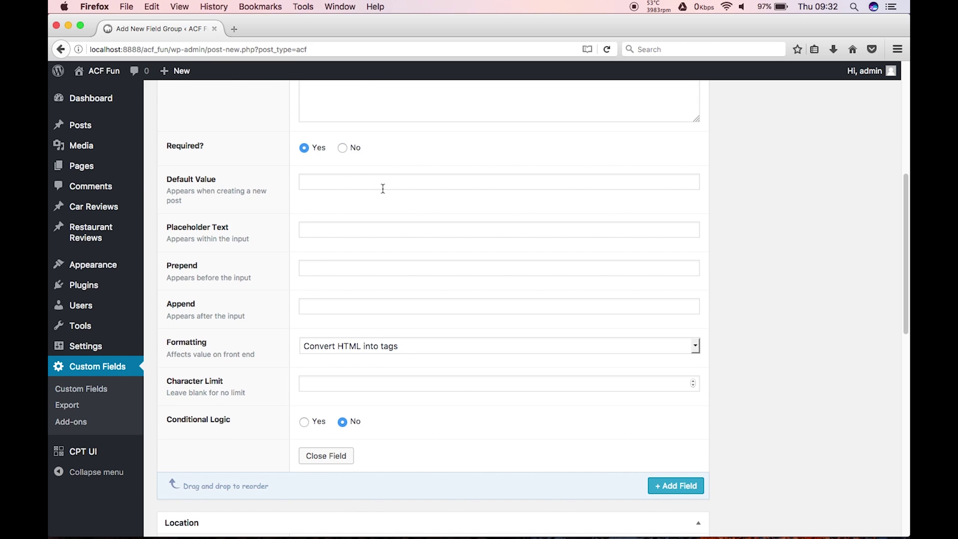
{"action": "scroll", "coordinate": [415, 181], "scroll_direction": "down", "scroll_amount": 2}
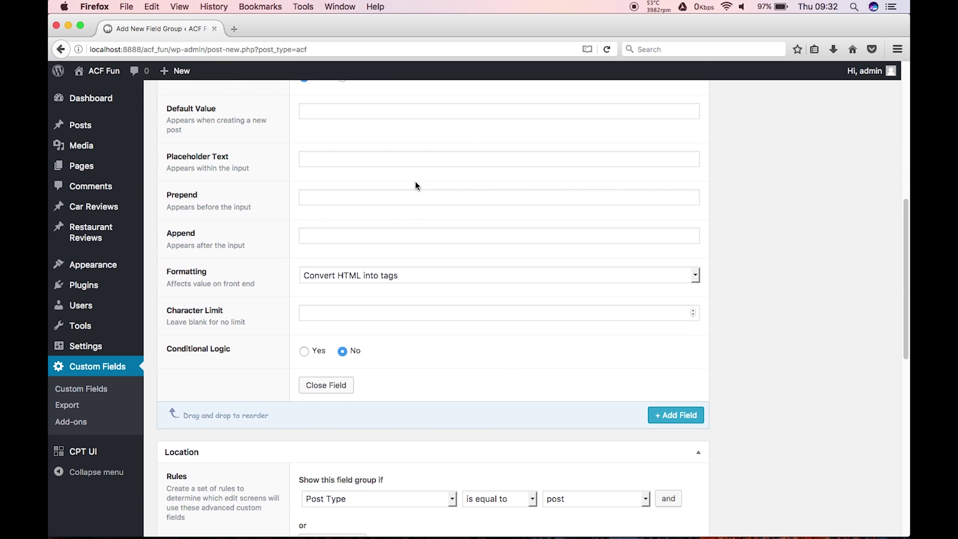
{"action": "scroll", "coordinate": [410, 348], "scroll_direction": "up", "scroll_amount": 10}
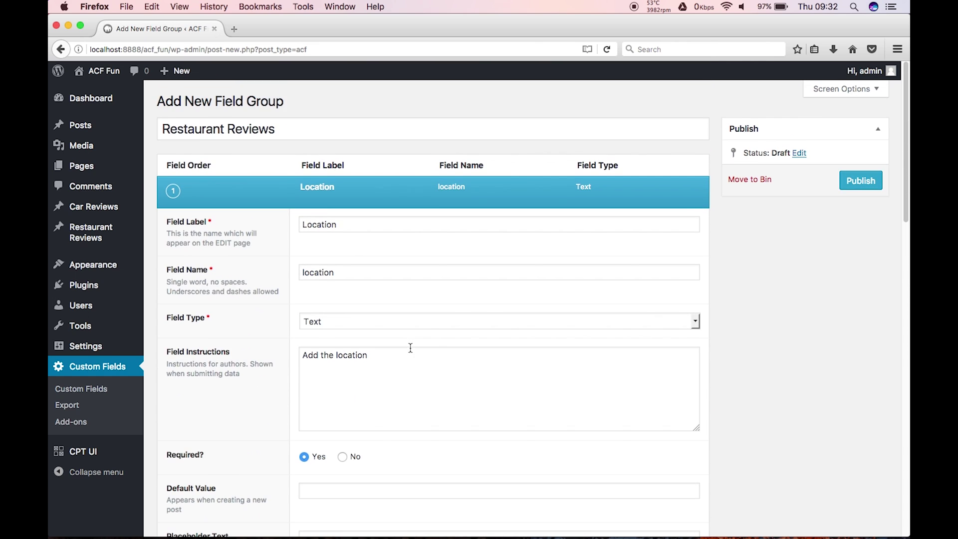
{"action": "left_click", "coordinate": [325, 188]}
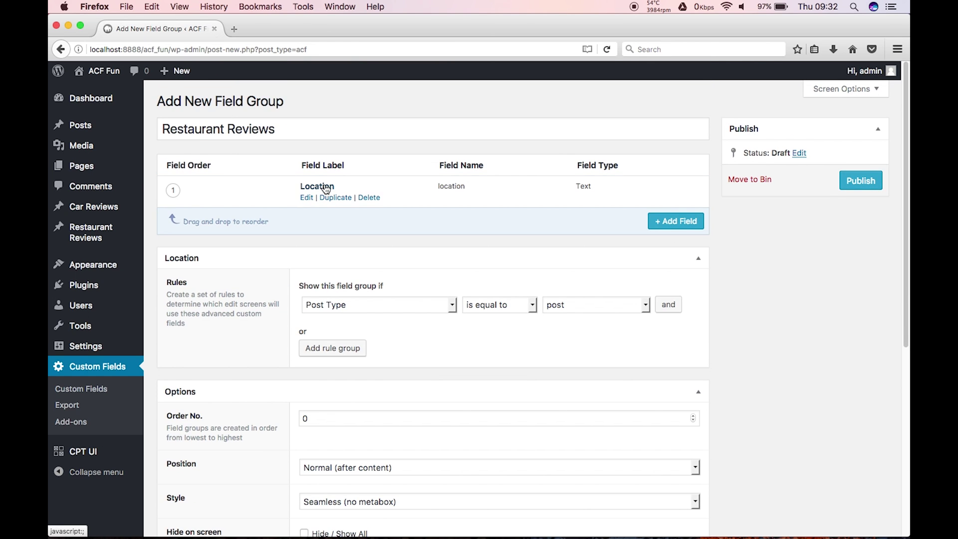
Step: Add a second field labelled Food Type with field name food_type
{"action": "left_click", "coordinate": [674, 221]}
{"action": "type", "text": "Food TYpe"}
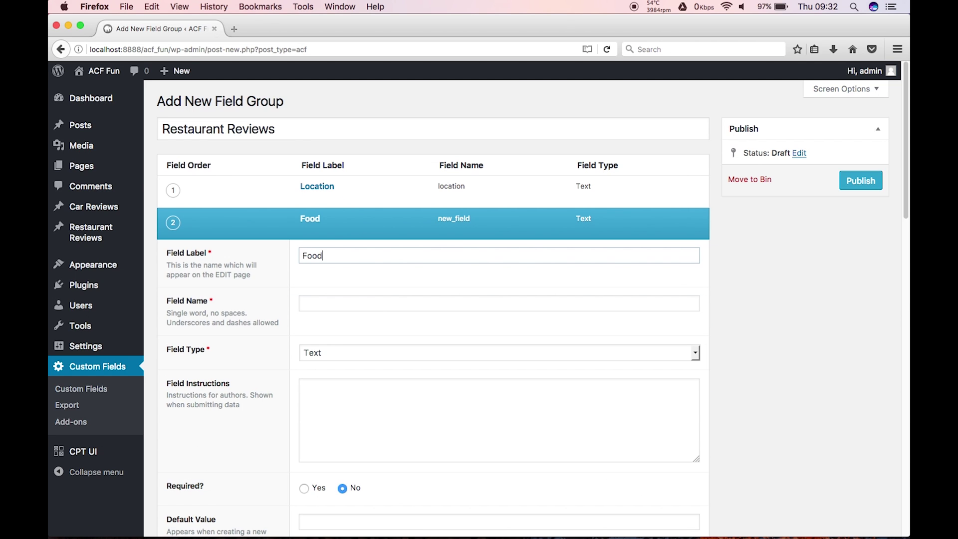
{"action": "key", "text": "BackSpace"}
{"action": "key", "text": "BackSpace"}
{"action": "key", "text": "BackSpace"}
{"action": "type", "text": "tpe"}
{"action": "key", "text": "BackSpace"}
{"action": "key", "text": "BackSpace"}
{"action": "key", "text": "BackSpace"}
{"action": "type", "text": "ype"}
{"action": "key", "text": "F1"}
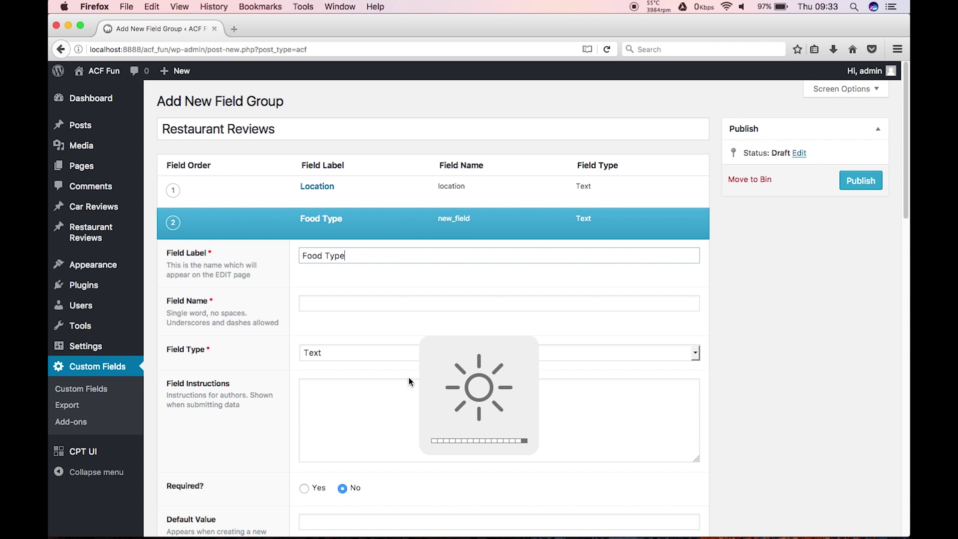
{"action": "left_click", "coordinate": [368, 301]}
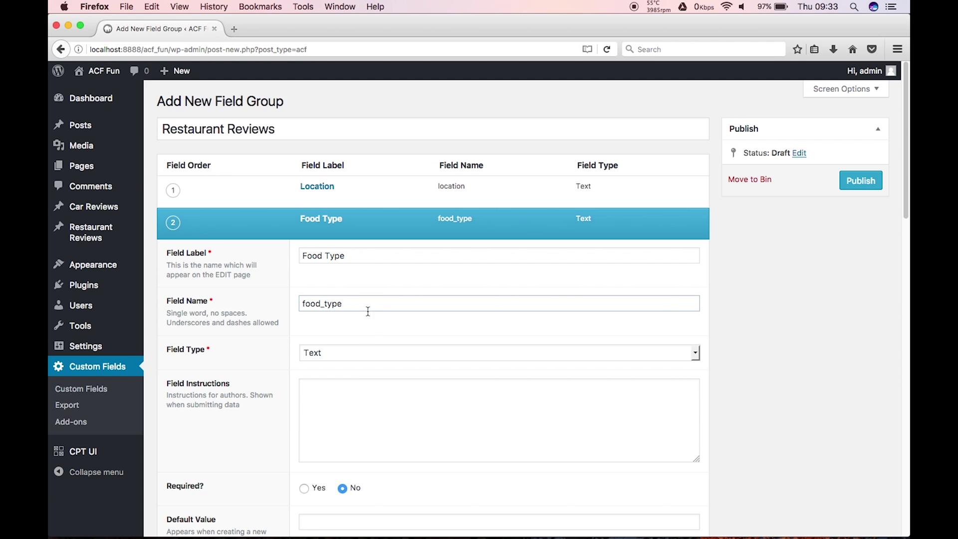
Step: Give Food Type the instructions 'Add the food type - IE Fast Food' and collapse it
{"action": "left_click", "coordinate": [349, 405]}
{"action": "type", "text": "Ad"}
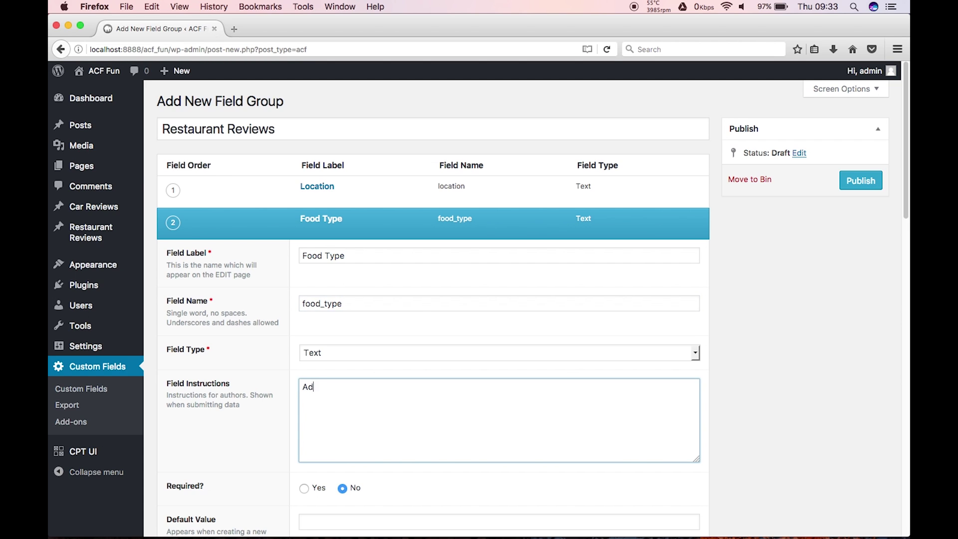
{"action": "type", "text": "d the goo"}
{"action": "key", "text": "BackSpace"}
{"action": "key", "text": "BackSpace"}
{"action": "key", "text": "BackSpace"}
{"action": "type", "text": "food type - IE Fast Food"}
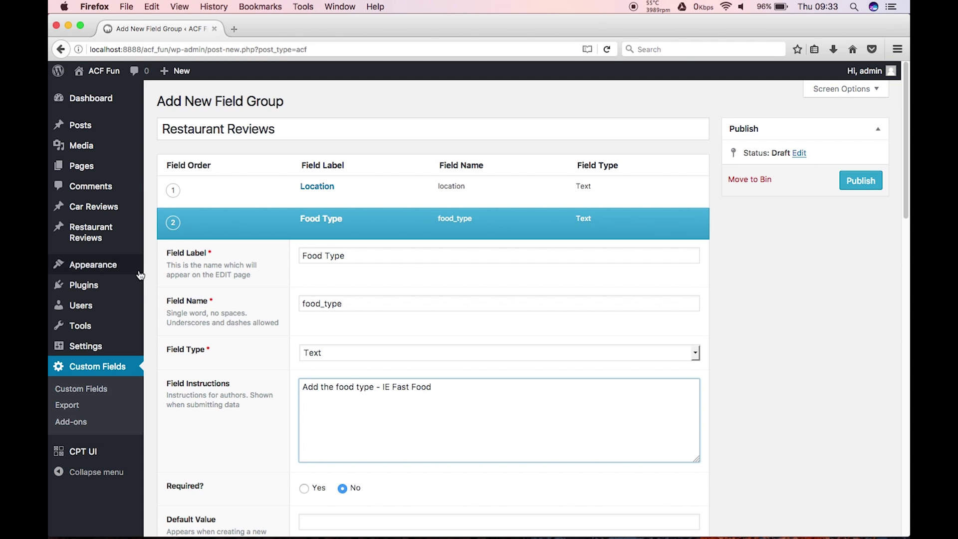
{"action": "left_click", "coordinate": [315, 219]}
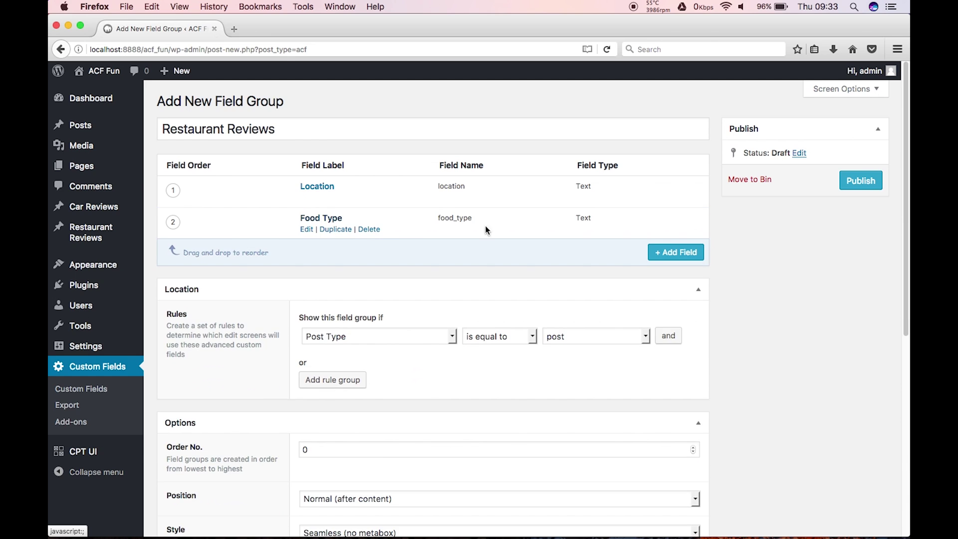
Step: Add a third field, Food Quality (food_quality), of type Select
{"action": "left_click", "coordinate": [660, 253]}
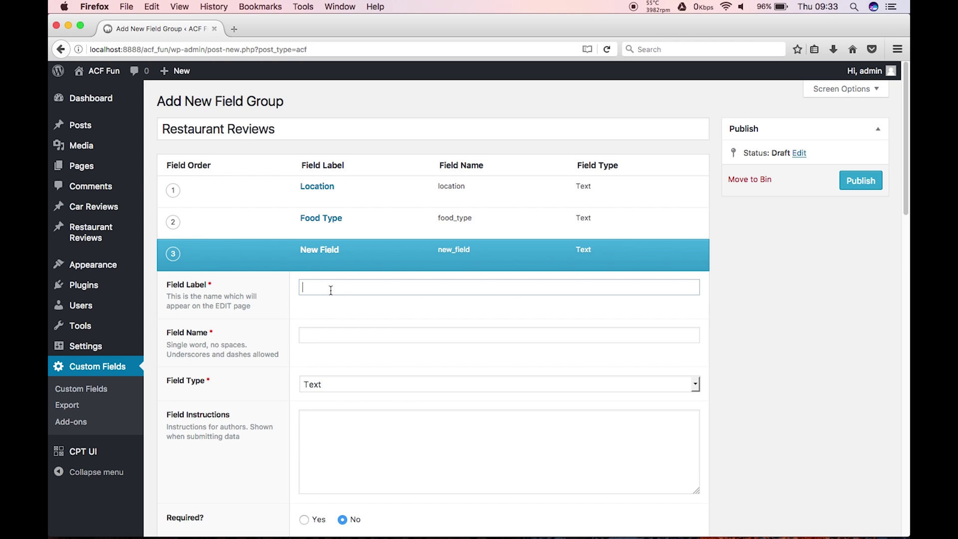
{"action": "type", "text": "Food Quality"}
{"action": "key", "text": "Tab"}
{"action": "key", "text": "Tab"}
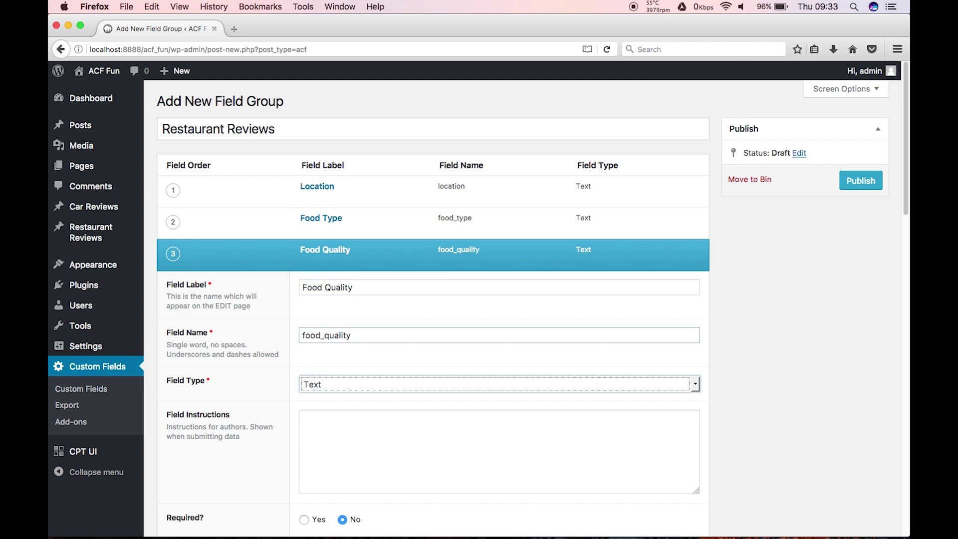
{"action": "left_click", "coordinate": [343, 386]}
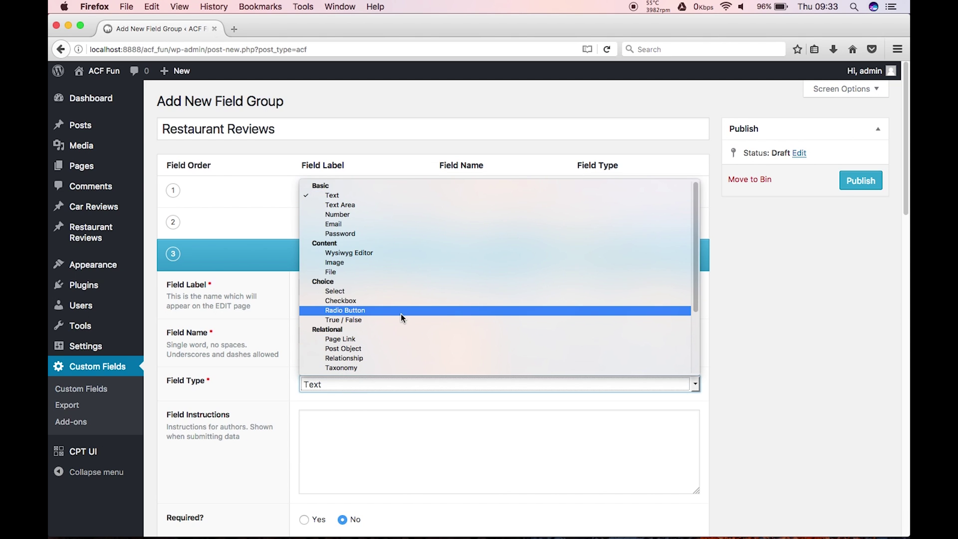
{"action": "left_click", "coordinate": [400, 292]}
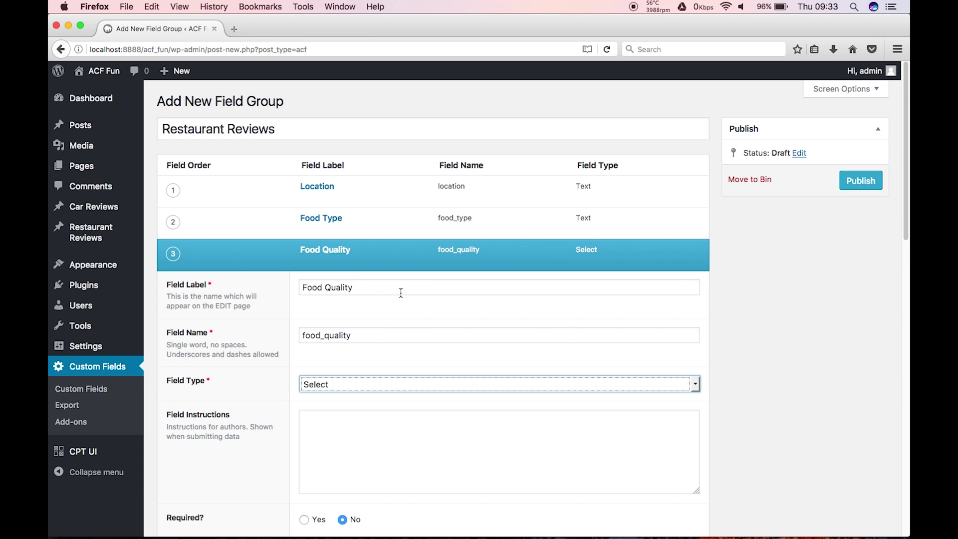
Step: Enter 'Please select the food quality' as the Food Quality instructions
{"action": "left_click", "coordinate": [363, 428]}
{"action": "scroll", "coordinate": [363, 428], "scroll_direction": "down", "scroll_amount": 5}
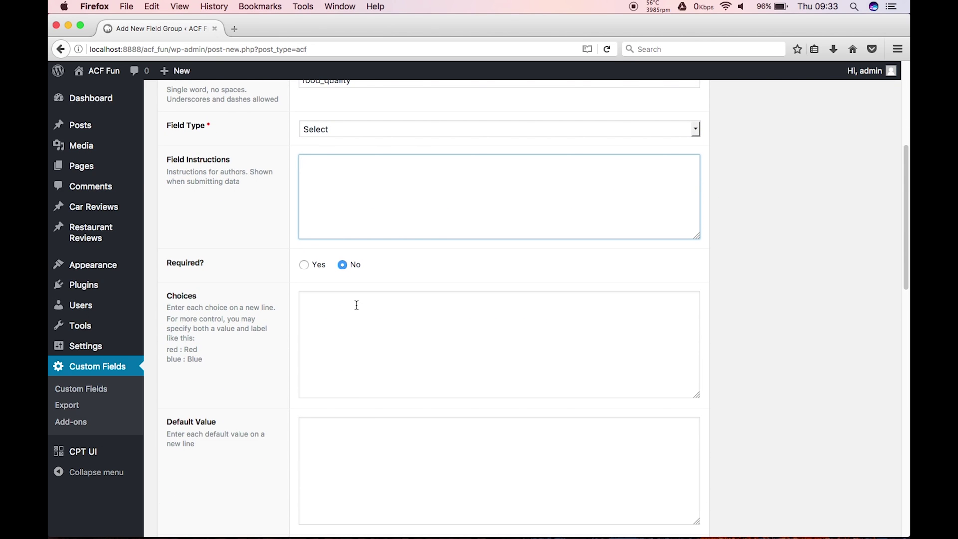
{"action": "type", "text": "A"}
{"action": "key", "text": "BackSpace"}
{"action": "type", "text": "Please se"}
{"action": "type", "text": "leve"}
{"action": "key", "text": "BackSpace"}
{"action": "key", "text": "BackSpace"}
{"action": "type", "text": "e"}
{"action": "key", "text": "BackSpace"}
{"action": "type", "text": "ct"}
{"action": "scroll", "coordinate": [499, 300], "scroll_direction": "up", "scroll_amount": 2}
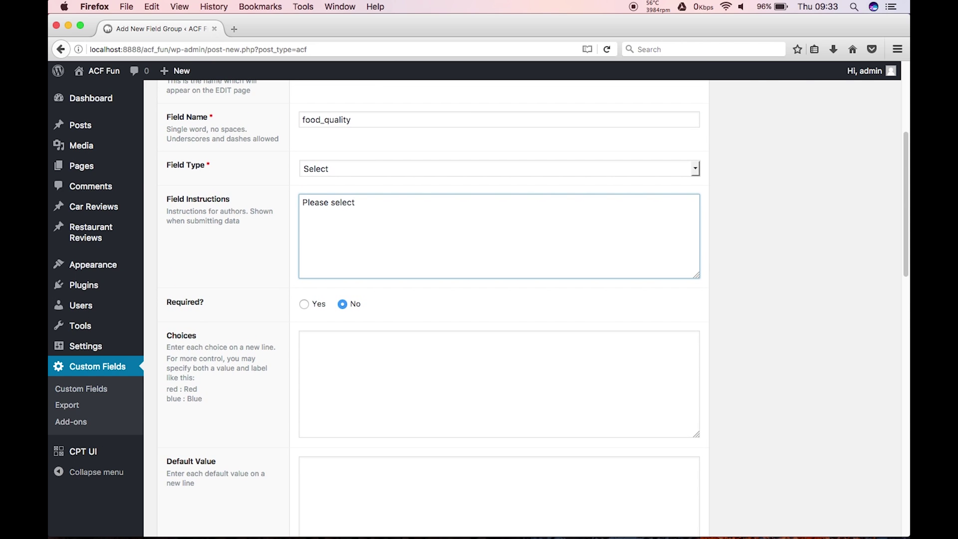
{"action": "type", "text": "the food quality"}
Step: Enter the first Food Quality choices: 'Awful : Awful', 'OK : OK' and 'Good : Good'
{"action": "left_click", "coordinate": [368, 370]}
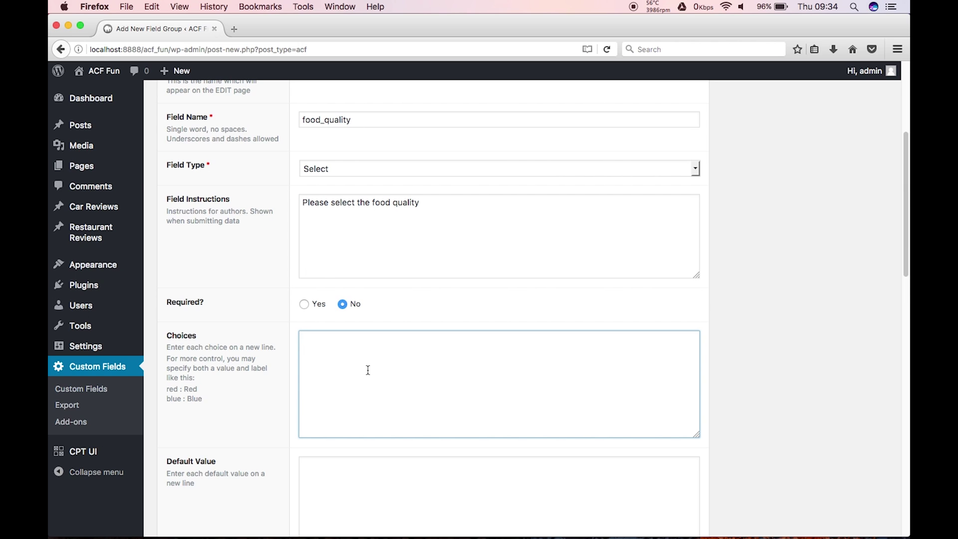
{"action": "type", "text": "Aweful"}
{"action": "key", "text": "BackSpace"}
{"action": "key", "text": "BackSpace"}
{"action": "key", "text": "BackSpace"}
{"action": "key", "text": "BackSpace"}
{"action": "key", "text": "BackSpace"}
{"action": "type", "text": "wful : Awful"}
{"action": "key", "text": "Return"}
{"action": "type", "text": "OK:"}
{"action": "key", "text": "BackSpace"}
{"action": "type", "text": ": OK"}
{"action": "key", "text": "Return"}
{"action": "type", "text": "Good : Good"}
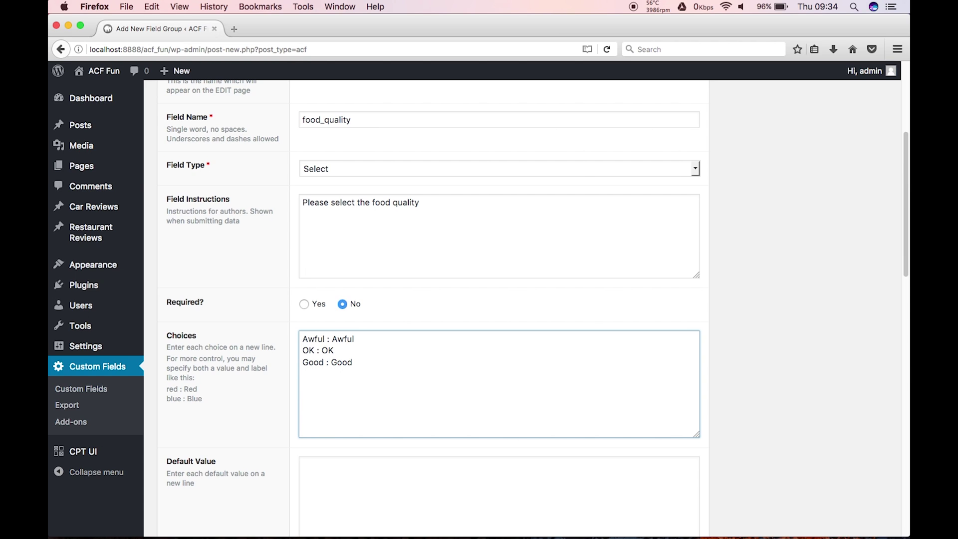
Step: Add the choices 'Great : Great' and 'Excellent : Excellent'
{"action": "key", "text": "Return"}
{"action": "type", "text": "G"}
{"action": "type", "text": "reat :"}
{"action": "type", "text": "Gre"}
{"action": "type", "text": "at "}
{"action": "type", "text": "Exce"}
{"action": "type", "text": "llent"}
{"action": "key", "text": "alt+shift+Left"}
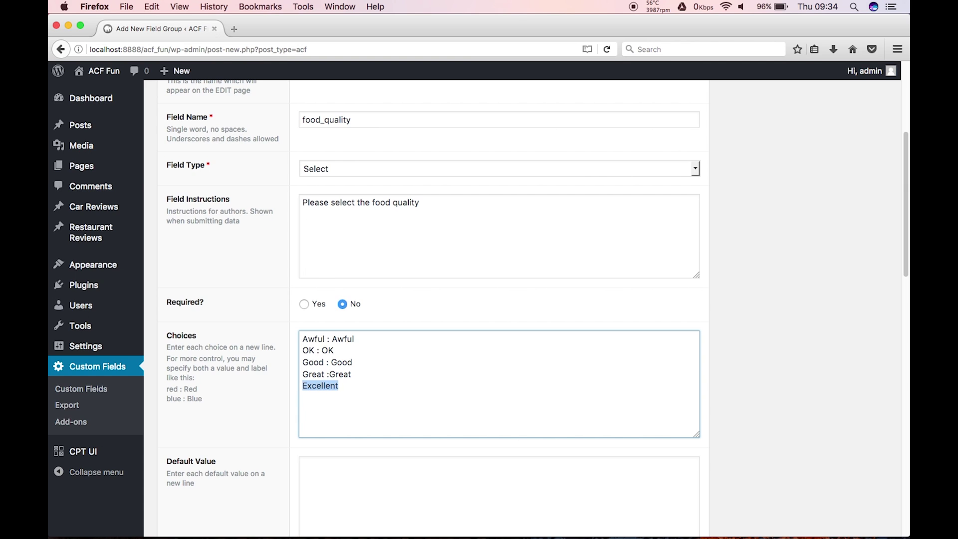
{"action": "key", "text": "super+c"}
{"action": "key", "text": "Right"}
{"action": "type", "text": ": v"}
{"action": "key", "text": "BackSpace"}
{"action": "key", "text": "super+v"}
Step: Add the final choice 'Out of this world : Out of this world' and collapse Food Quality
{"action": "key", "text": "Return"}
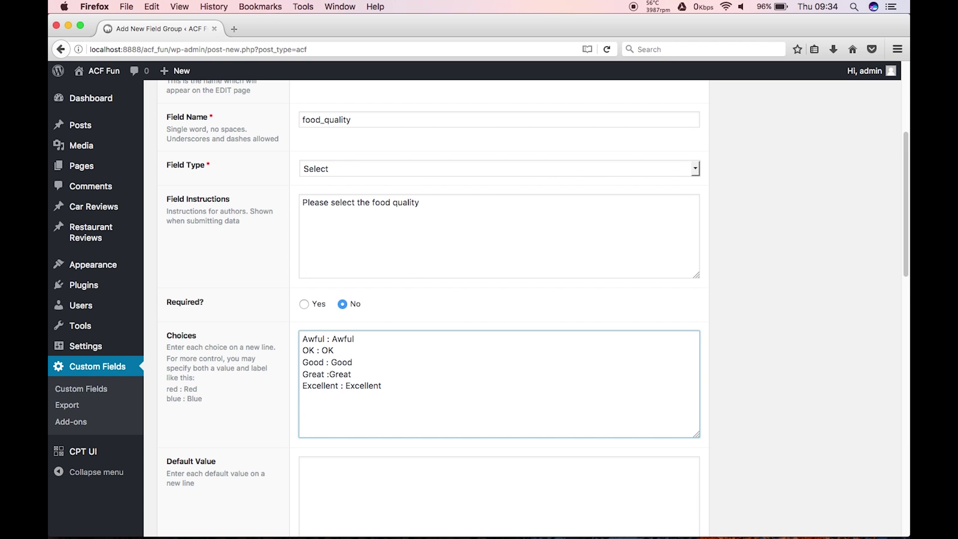
{"action": "type", "text": "Out of this world"}
{"action": "key", "text": "shift+super+Left"}
{"action": "key", "text": "super+c"}
{"action": "key", "text": "Right"}
{"action": "type", "text": ":"}
{"action": "key", "text": "super+v"}
{"action": "key", "text": "BackSpace"}
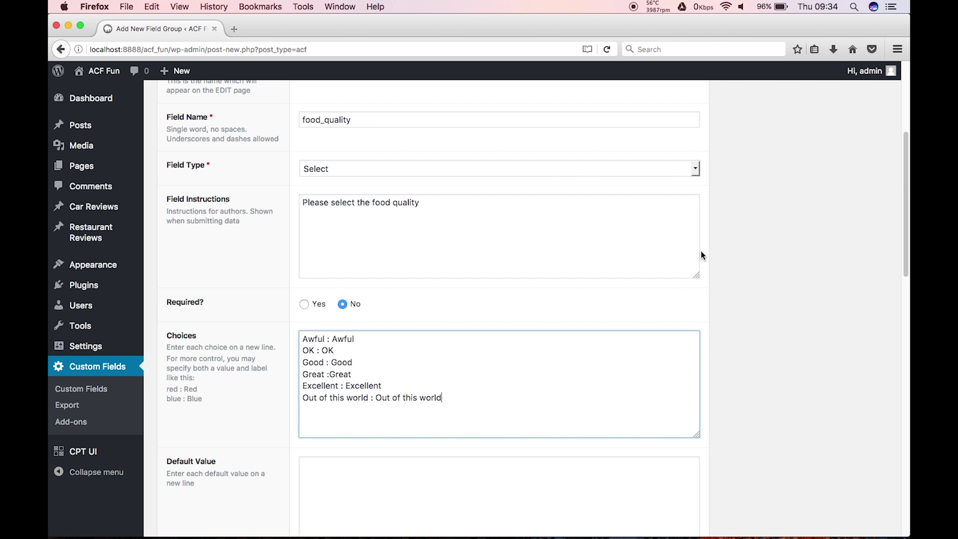
{"action": "scroll", "coordinate": [731, 276], "scroll_direction": "down", "scroll_amount": 3}
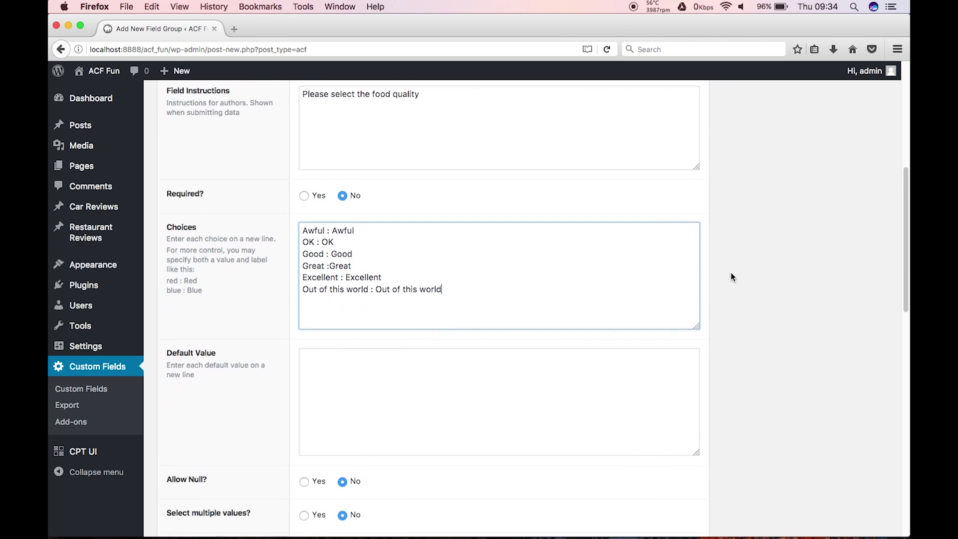
{"action": "scroll", "coordinate": [730, 276], "scroll_direction": "down", "scroll_amount": 4}
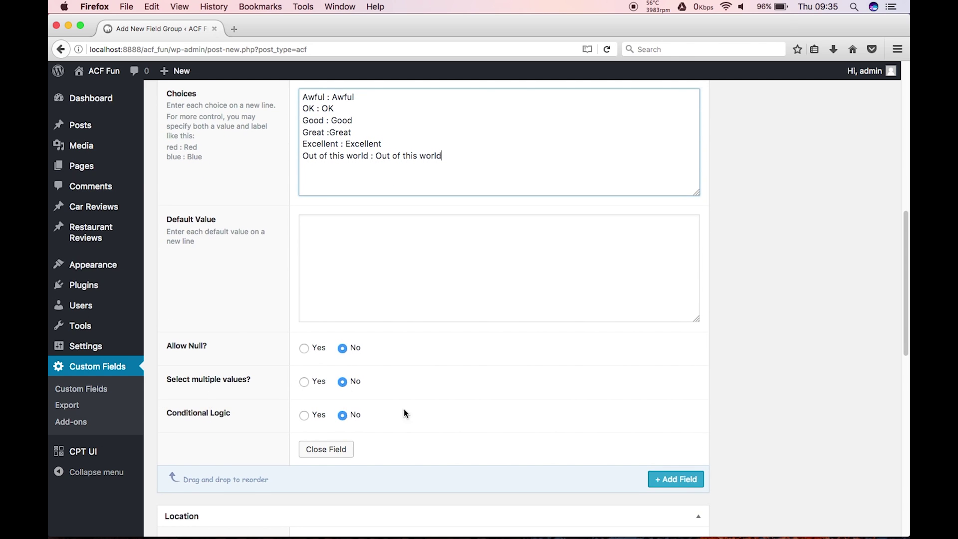
{"action": "scroll", "coordinate": [733, 391], "scroll_direction": "up", "scroll_amount": 4}
{"action": "scroll", "coordinate": [733, 391], "scroll_direction": "up", "scroll_amount": 5}
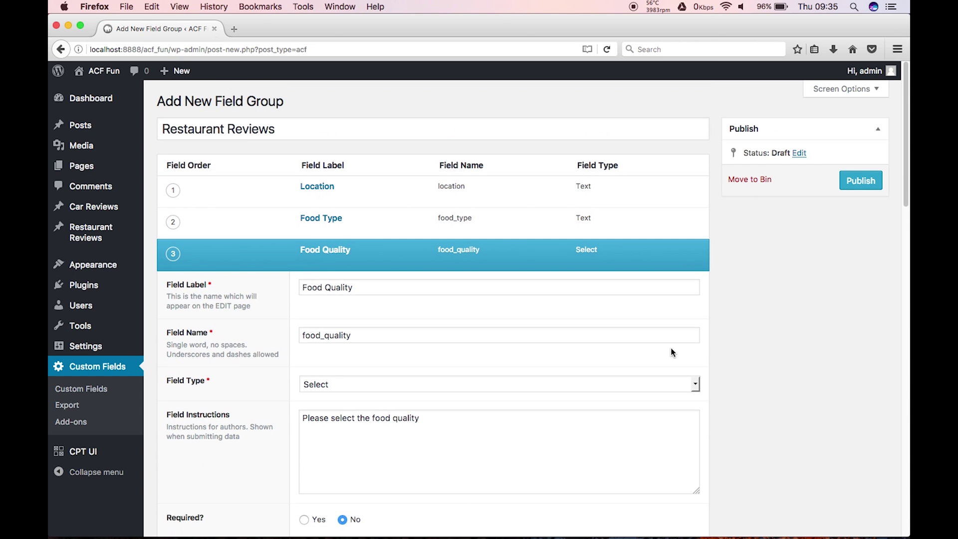
{"action": "left_click", "coordinate": [322, 253]}
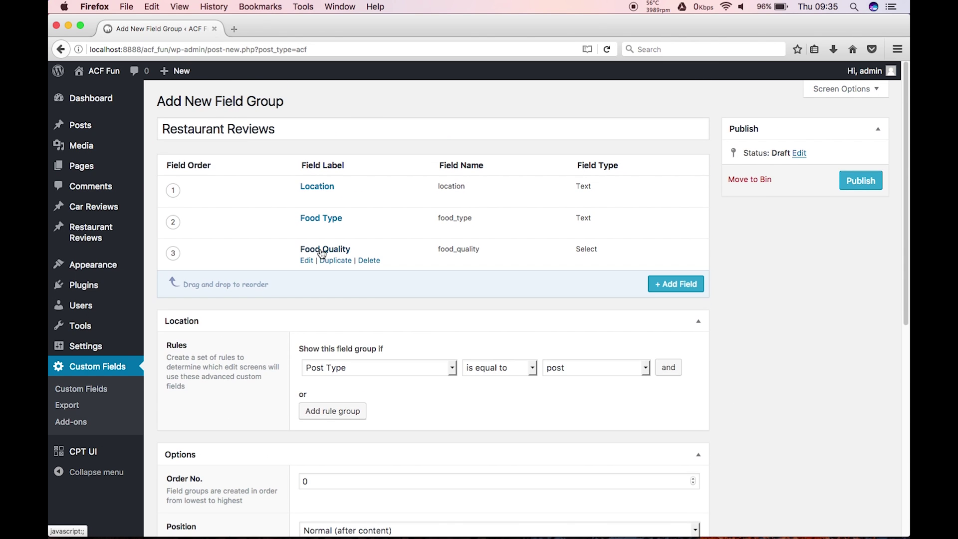
Step: Add a fourth field, Stars, as a Select with instructions 'How many stars would you give this restaurant?'
{"action": "left_click", "coordinate": [665, 289]}
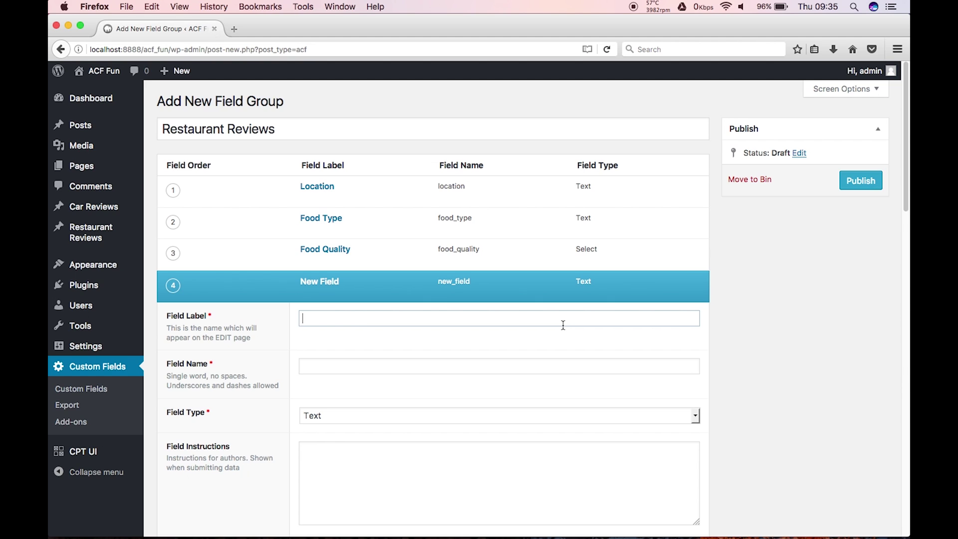
{"action": "type", "text": "Stars"}
{"action": "key", "text": "Tab"}
{"action": "key", "text": "Tab"}
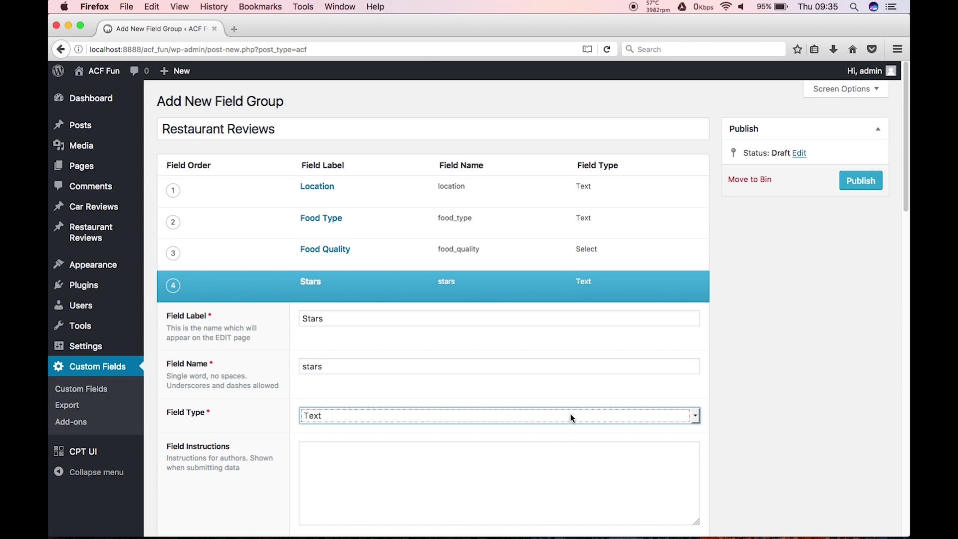
{"action": "left_click", "coordinate": [571, 414]}
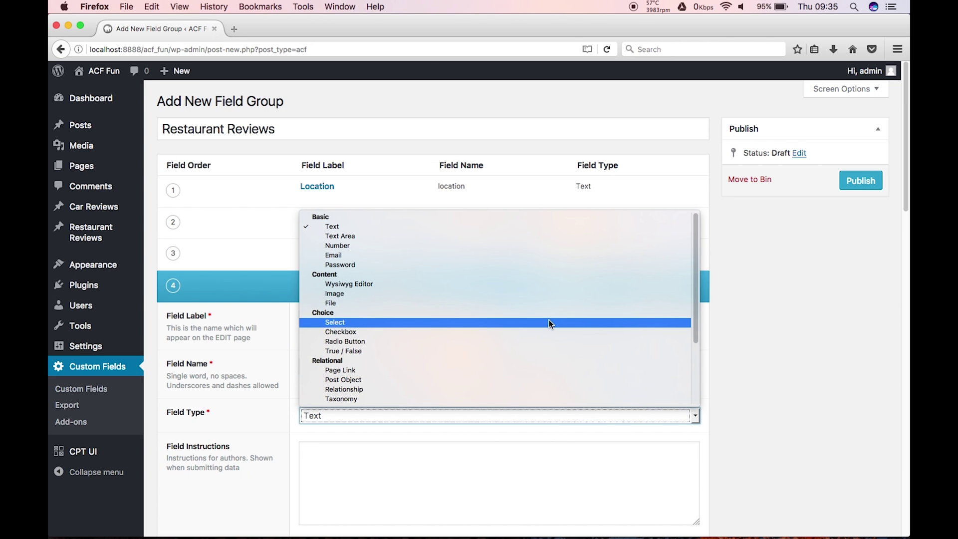
{"action": "left_click", "coordinate": [551, 322]}
{"action": "left_click", "coordinate": [416, 458]}
{"action": "scroll", "coordinate": [416, 458], "scroll_direction": "down", "scroll_amount": 3}
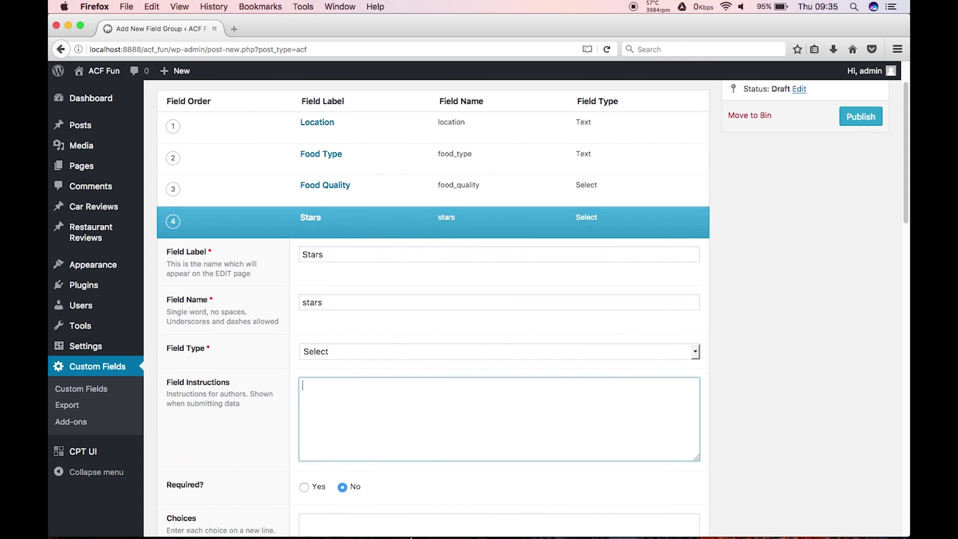
{"action": "type", "text": "How many s"}
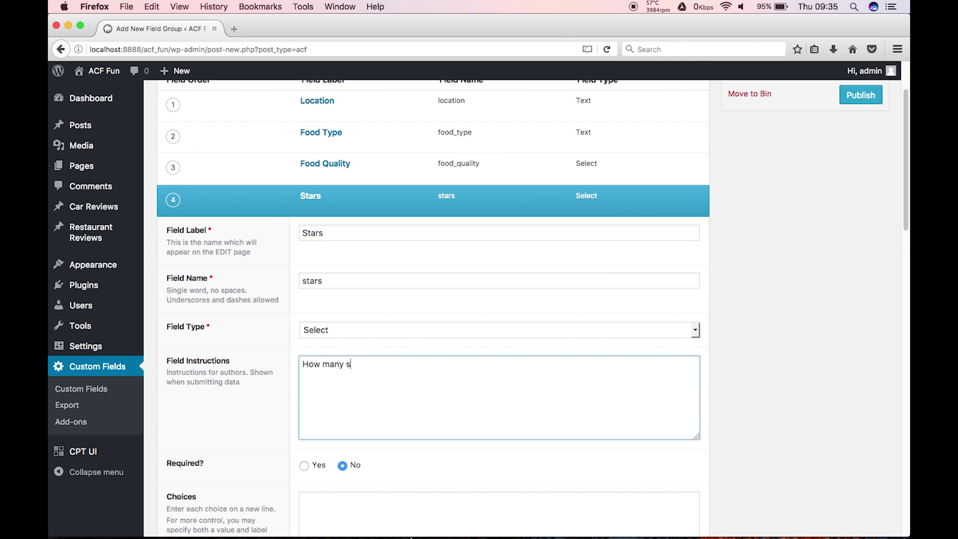
{"action": "type", "text": "tars would you give this "}
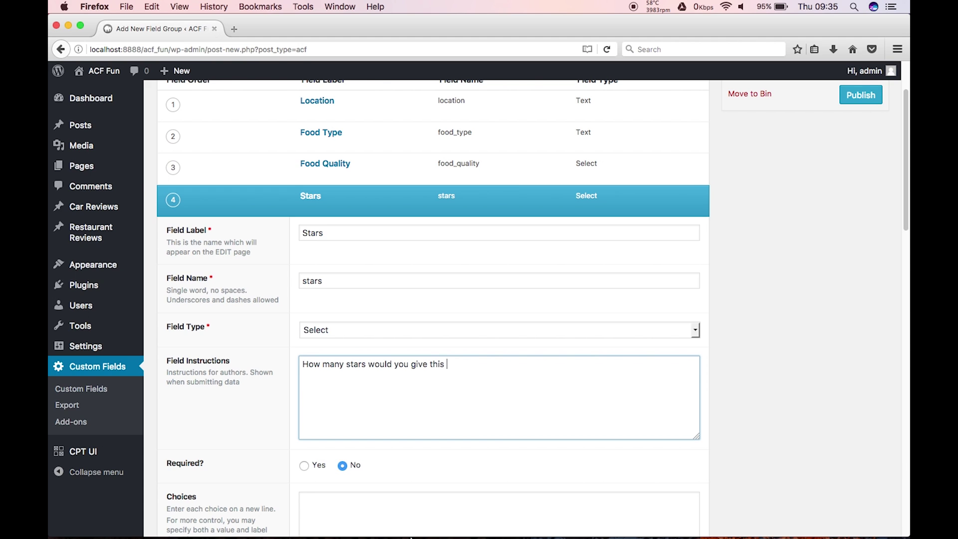
{"action": "type", "text": "restaurant?"}
Step: Enter the Stars choices 1 : 1 through 5 : 5 and collapse the field
{"action": "scroll", "coordinate": [478, 519], "scroll_direction": "down", "scroll_amount": 3}
{"action": "left_click", "coordinate": [426, 455]}
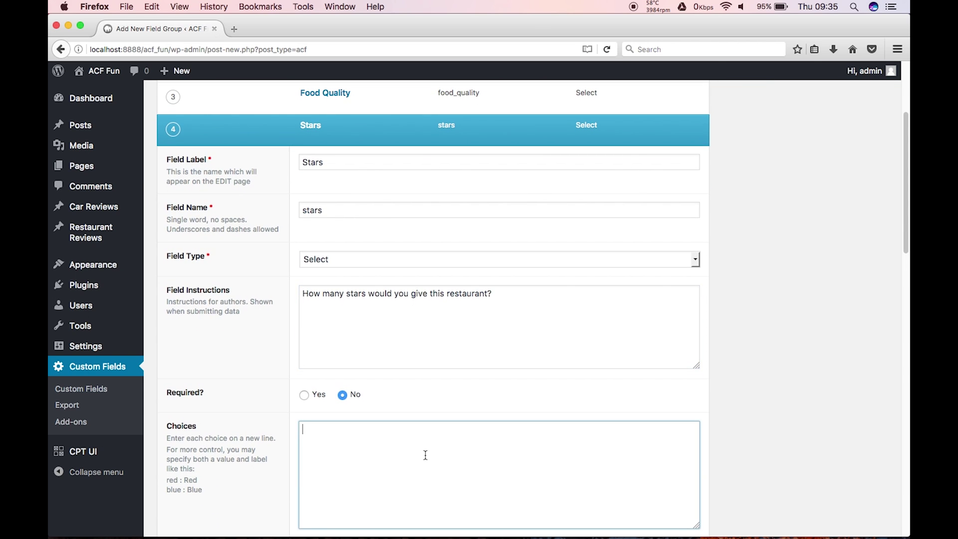
{"action": "type", "text": "1 : 1"}
{"action": "key", "text": "cmd+a"}
{"action": "key", "text": "cmd+c"}
{"action": "key", "text": "Right"}
{"action": "key", "text": "Return"}
{"action": "key", "text": "cmd+v"}
{"action": "key", "text": "cmd+v"}
{"action": "key", "text": "BackSpace"}
{"action": "key", "text": "BackSpace"}
{"action": "key", "text": "BackSpace"}
{"action": "key", "text": "BackSpace"}
{"action": "key", "text": "BackSpace"}
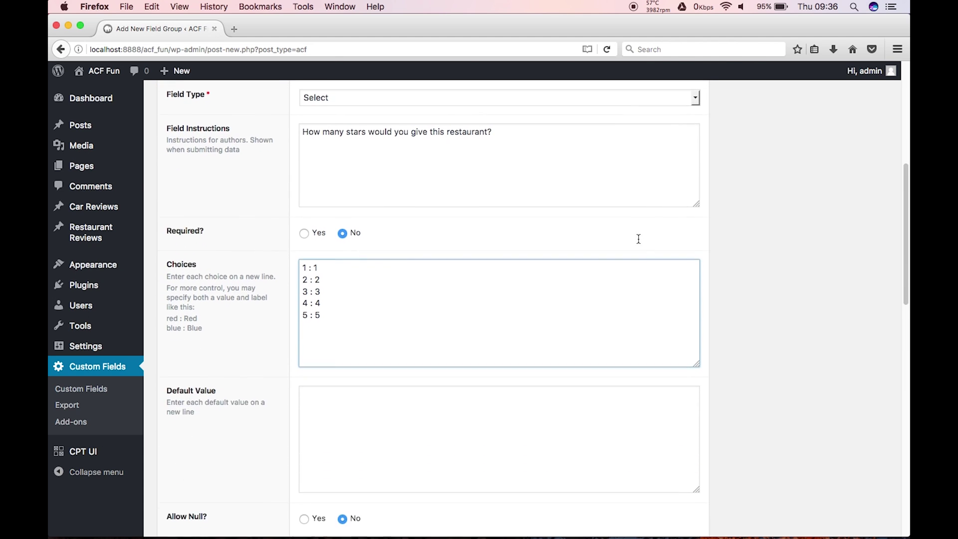
{"action": "scroll", "coordinate": [637, 238], "scroll_direction": "down", "scroll_amount": 2}
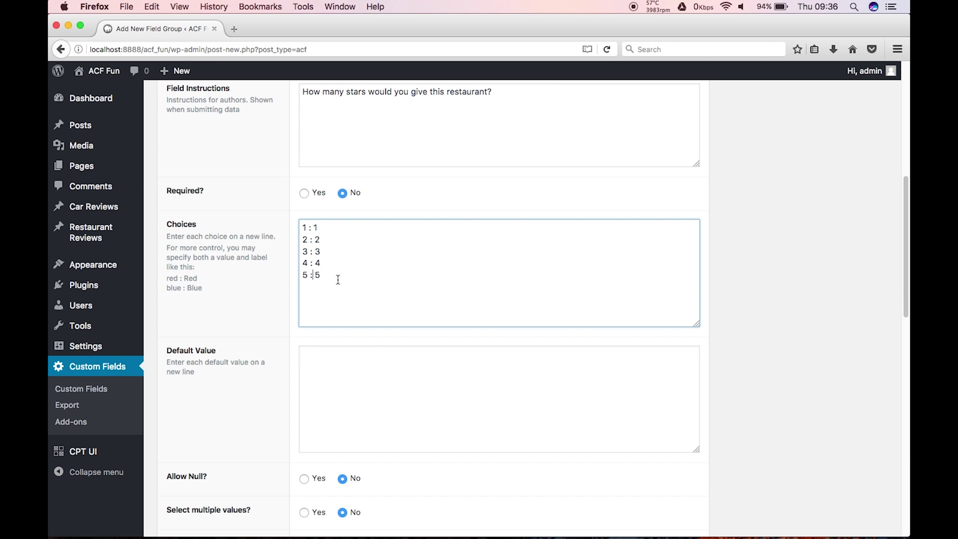
{"action": "scroll", "coordinate": [337, 279], "scroll_direction": "up", "scroll_amount": 5}
{"action": "left_click", "coordinate": [313, 202]}
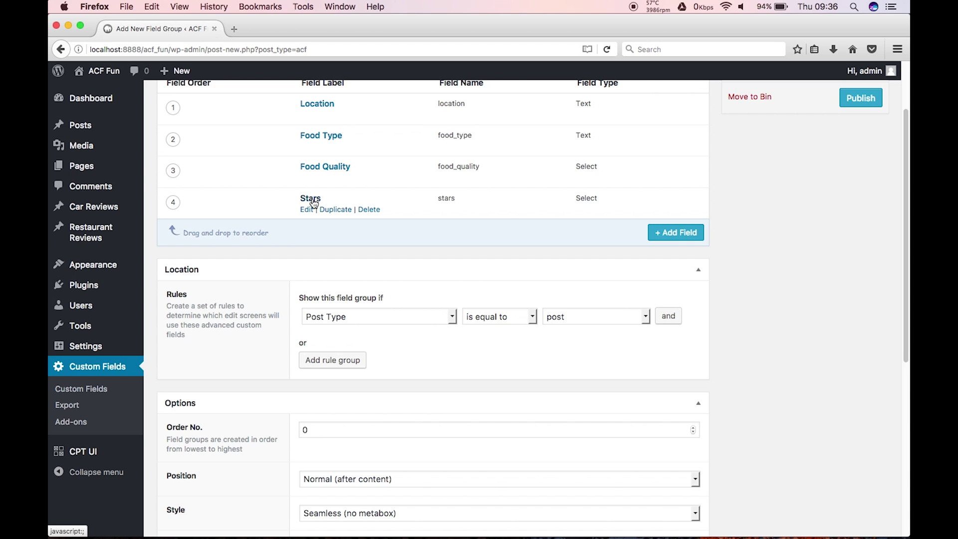
Step: Add a fifth field labelled Quality of Service as a Radio Button
{"action": "left_click", "coordinate": [665, 233]}
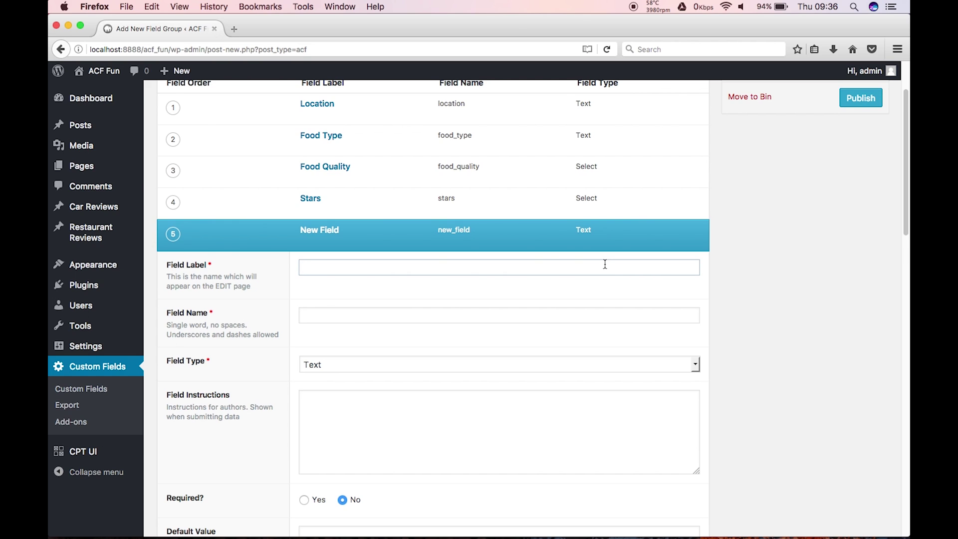
{"action": "type", "text": "Quality o"}
{"action": "type", "text": "f s"}
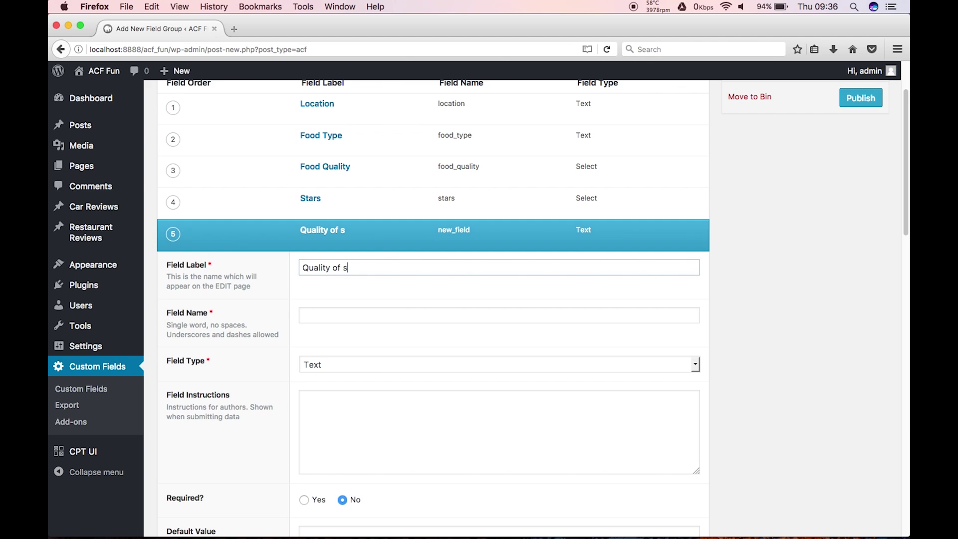
{"action": "key", "text": "BackSpace"}
{"action": "type", "text": "Service"}
{"action": "key", "text": "Tab"}
{"action": "key", "text": "Tab"}
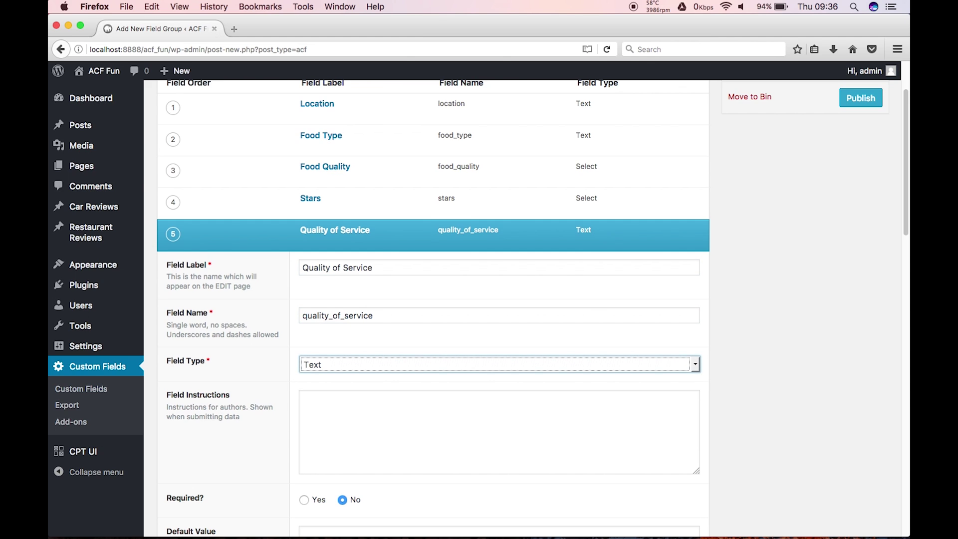
{"action": "left_click", "coordinate": [588, 366]}
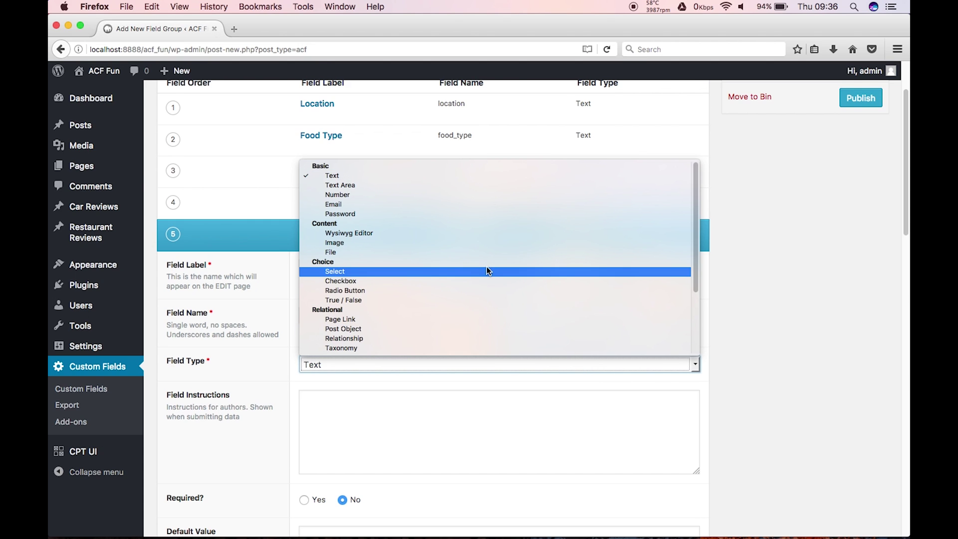
{"action": "left_click", "coordinate": [475, 291]}
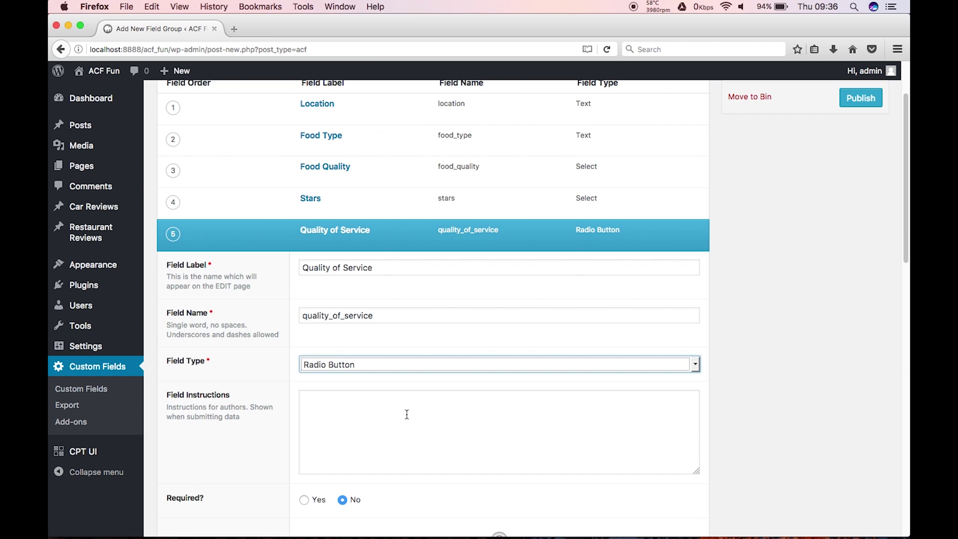
Step: Copy Food Quality's six choices, Awful to Out of this world, into Quality of Service's choices
{"action": "left_click", "coordinate": [407, 414]}
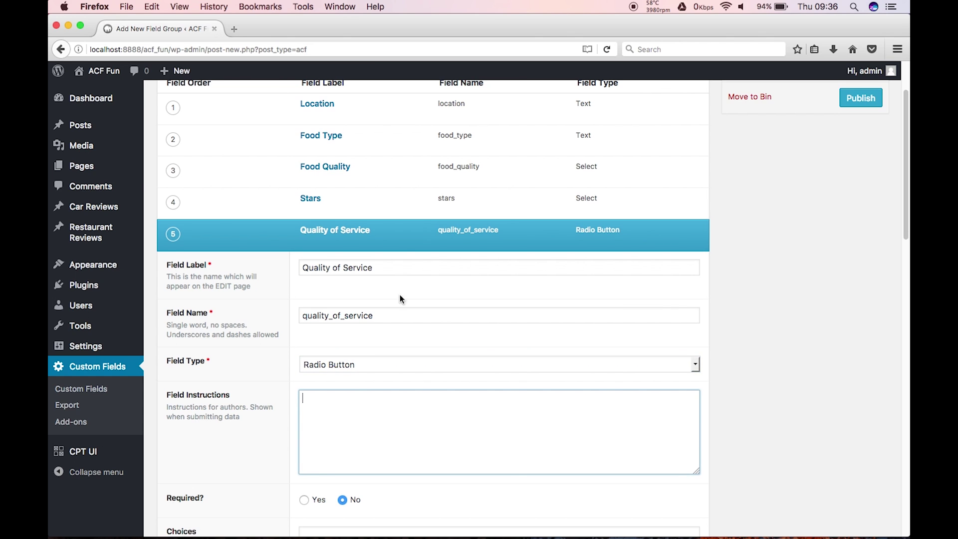
{"action": "scroll", "coordinate": [518, 479], "scroll_direction": "down", "scroll_amount": 5}
{"action": "scroll", "coordinate": [498, 413], "scroll_direction": "up", "scroll_amount": 7}
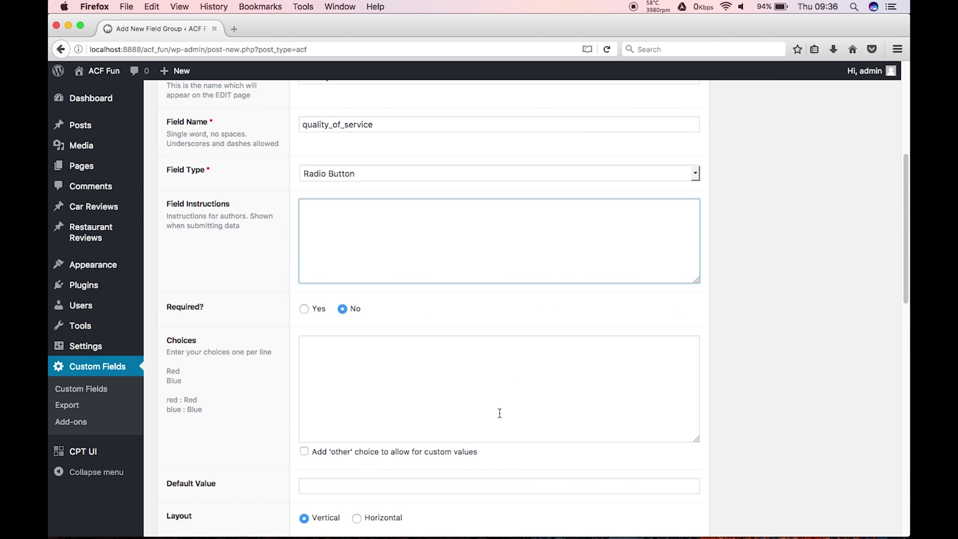
{"action": "left_click", "coordinate": [336, 251]}
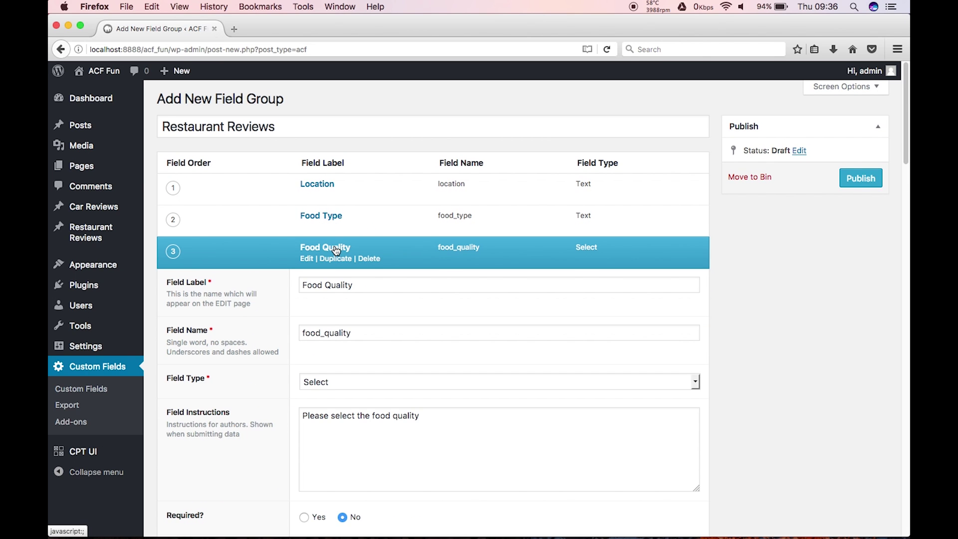
{"action": "scroll", "coordinate": [397, 309], "scroll_direction": "down", "scroll_amount": 7}
{"action": "left_click_drag", "start_coordinate": [453, 271], "coordinate": [252, 214]}
{"action": "scroll", "coordinate": [253, 212], "scroll_direction": "up", "scroll_amount": 3}
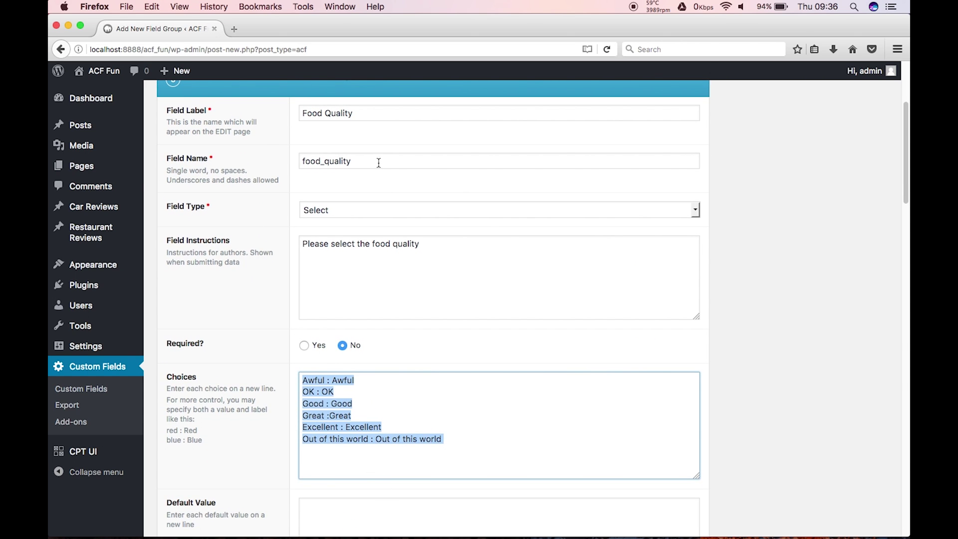
{"action": "scroll", "coordinate": [369, 142], "scroll_direction": "up", "scroll_amount": 1}
{"action": "left_click", "coordinate": [333, 111]}
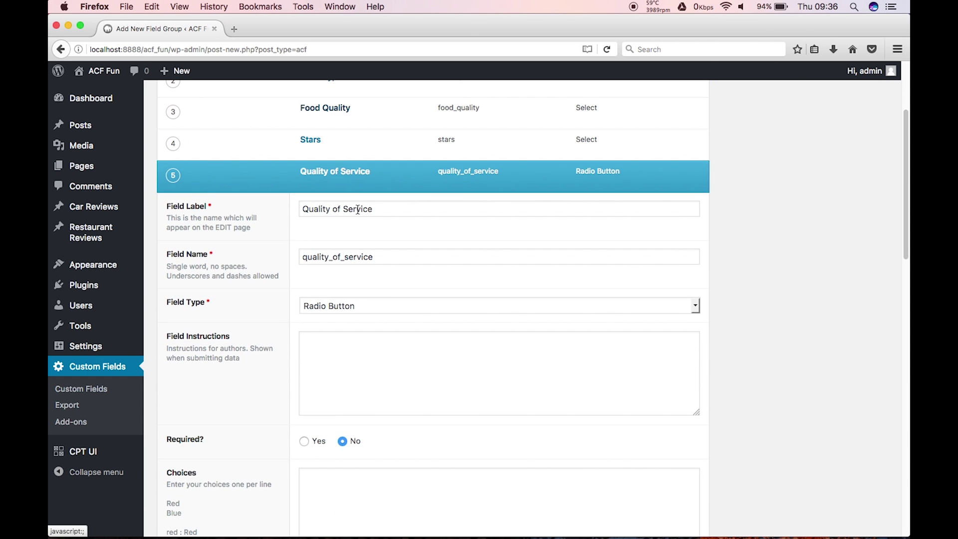
{"action": "left_click", "coordinate": [392, 372]}
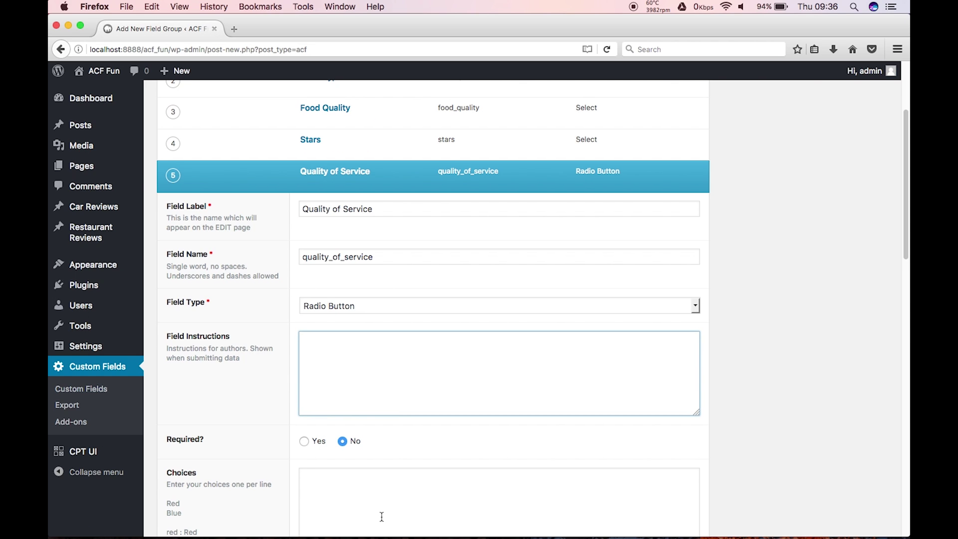
{"action": "left_click", "coordinate": [386, 497]}
{"action": "key", "text": "super+v"}
Step: Give Quality of Service the instructions 'Please select how good your service was'
{"action": "left_click", "coordinate": [363, 393]}
{"action": "type", "text": "Please se"}
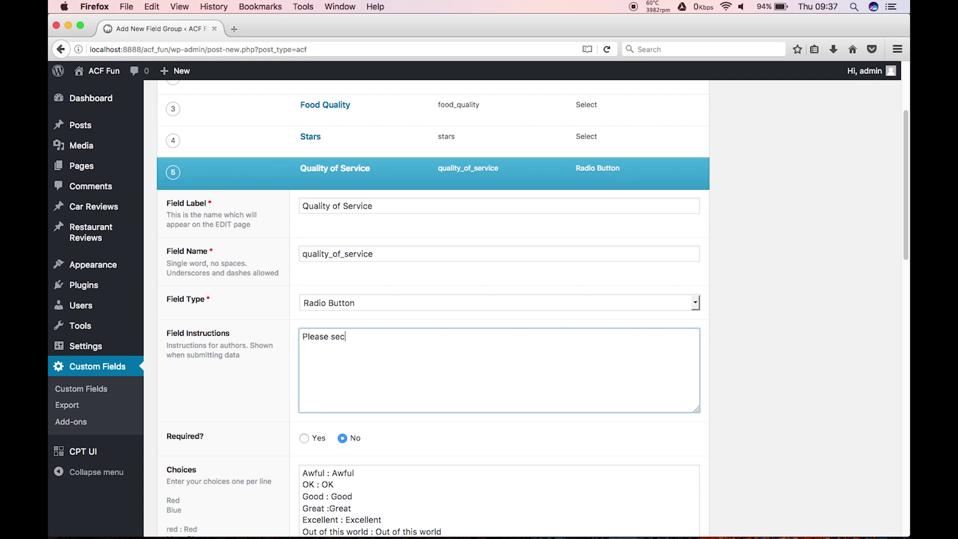
{"action": "type", "text": "lect how god"}
{"action": "key", "text": "BackSpace"}
{"action": "type", "text": "od"}
{"action": "key", "text": "BackSpace"}
{"action": "key", "text": "BackSpace"}
{"action": "key", "text": "BackSpace"}
{"action": "type", "text": "od your service was"}
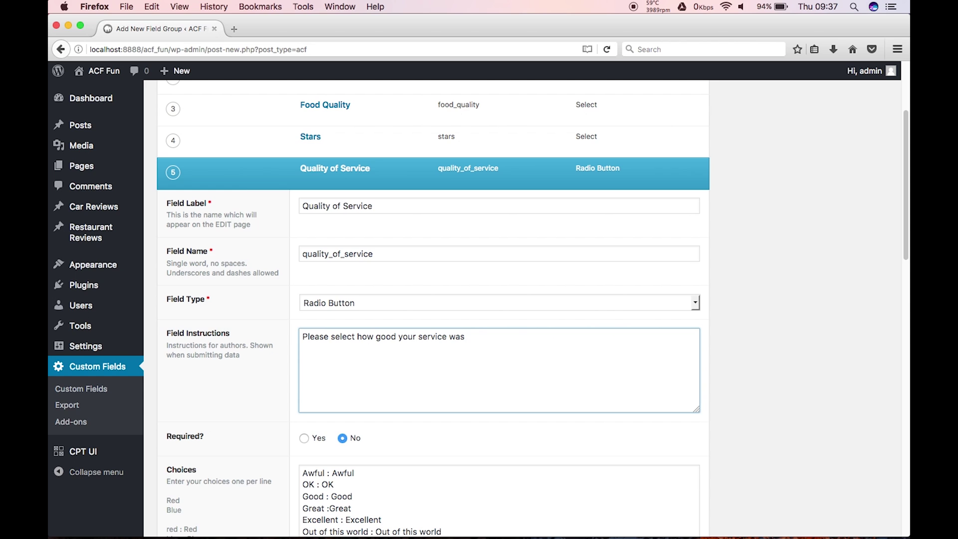
{"action": "scroll", "coordinate": [433, 273], "scroll_direction": "down", "scroll_amount": 5}
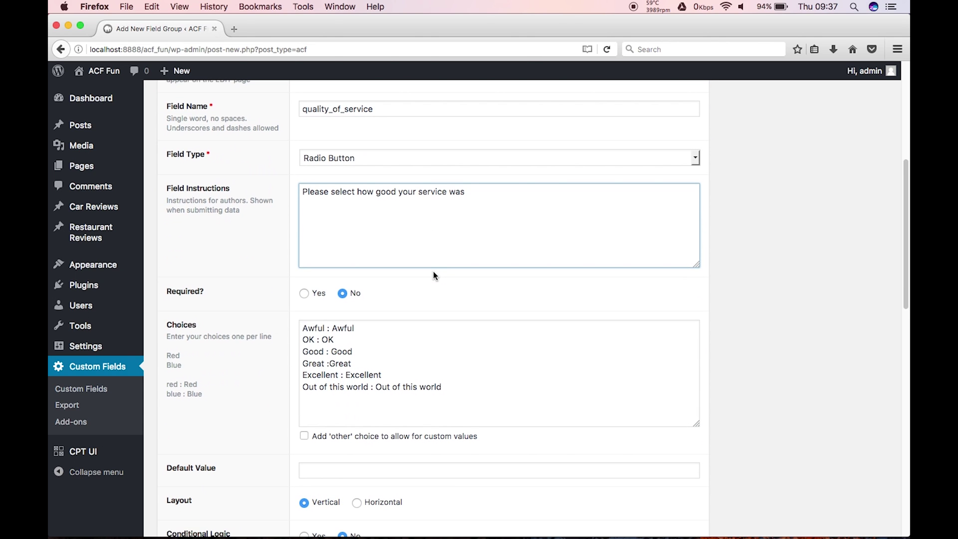
Step: Set Required? to Yes for the Quality of Service and Stars fields
{"action": "left_click", "coordinate": [303, 292]}
{"action": "scroll", "coordinate": [302, 299], "scroll_direction": "up", "scroll_amount": 4}
{"action": "scroll", "coordinate": [302, 300], "scroll_direction": "up", "scroll_amount": 2}
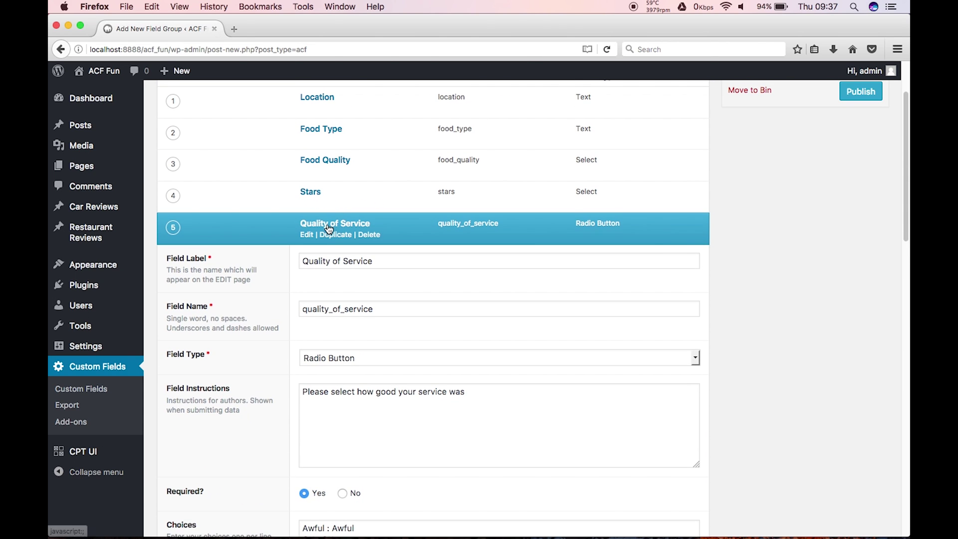
{"action": "left_click", "coordinate": [332, 223]}
{"action": "left_click", "coordinate": [313, 194]}
{"action": "scroll", "coordinate": [329, 424], "scroll_direction": "down", "scroll_amount": 3}
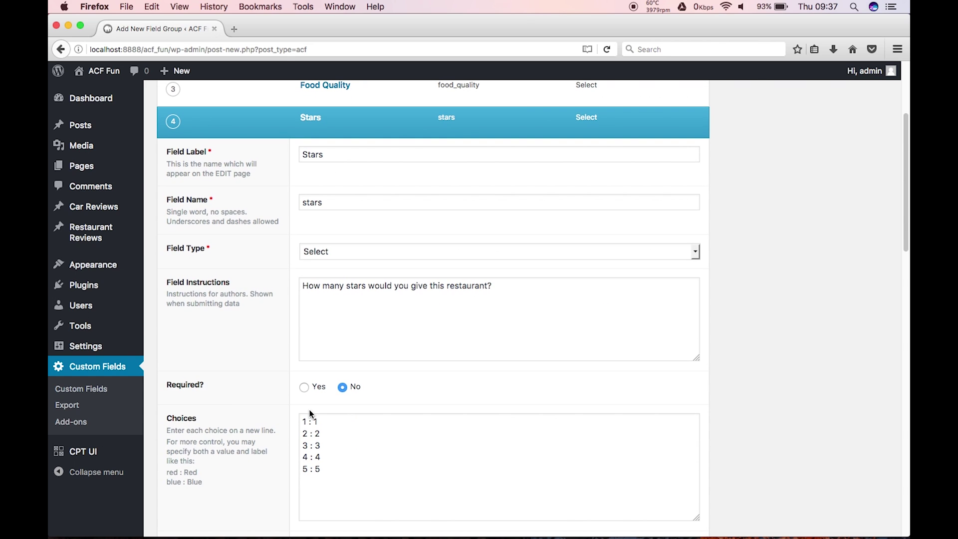
{"action": "left_click", "coordinate": [304, 387]}
{"action": "scroll", "coordinate": [399, 384], "scroll_direction": "up", "scroll_amount": 3}
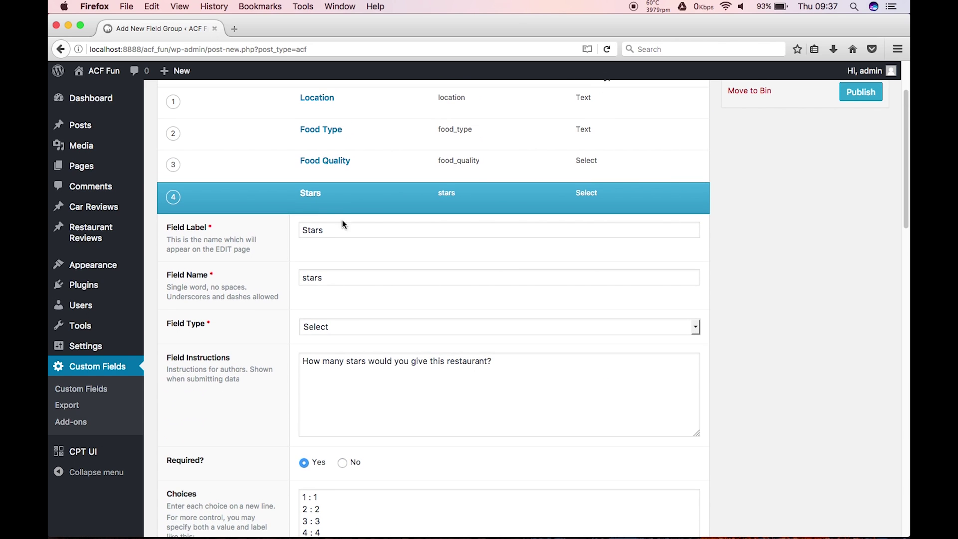
{"action": "left_click", "coordinate": [317, 197]}
Step: Set Required? to Yes for Food Quality and Food Type, then check the Location field
{"action": "left_click", "coordinate": [326, 166]}
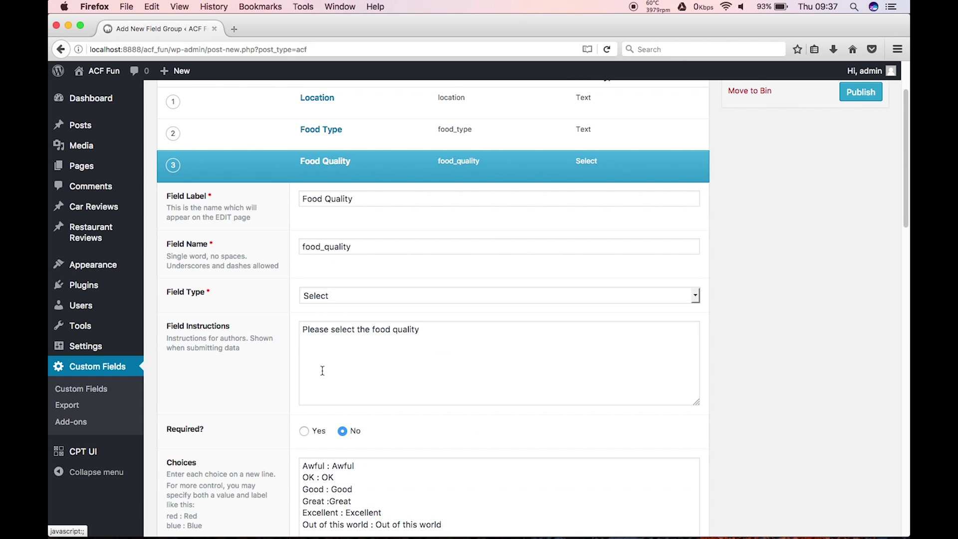
{"action": "left_click", "coordinate": [304, 430]}
{"action": "left_click", "coordinate": [340, 166]}
{"action": "scroll", "coordinate": [358, 205], "scroll_direction": "up", "scroll_amount": 2}
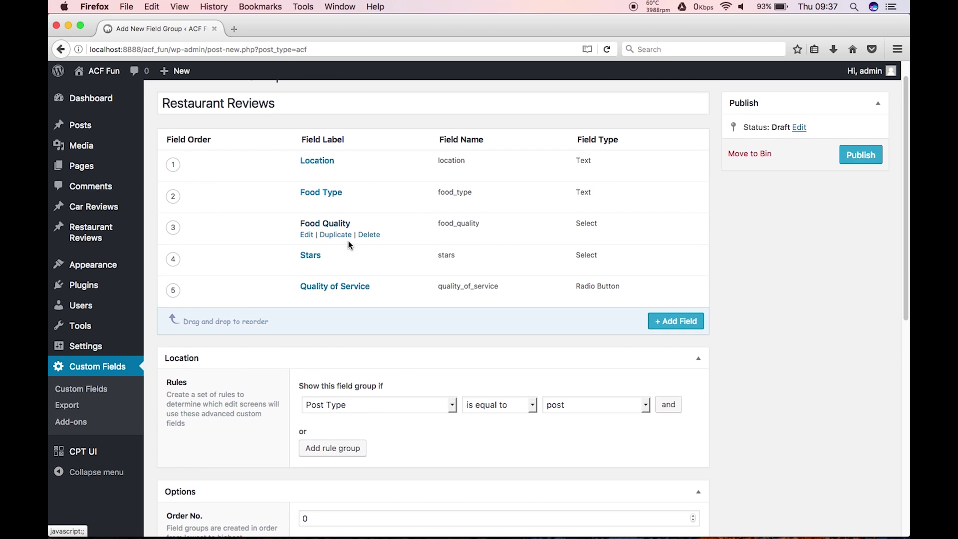
{"action": "left_click", "coordinate": [330, 194]}
{"action": "scroll", "coordinate": [348, 319], "scroll_direction": "down", "scroll_amount": 2}
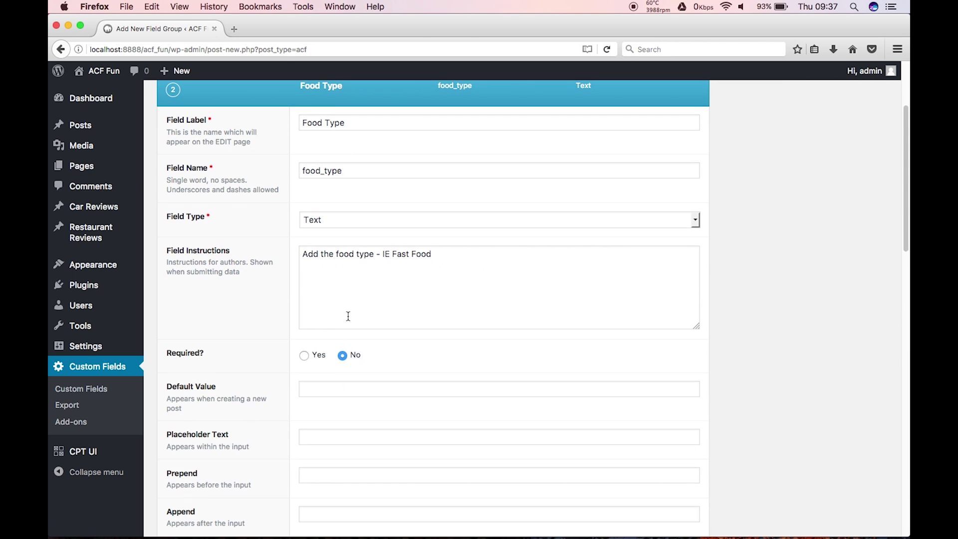
{"action": "left_click", "coordinate": [304, 356]}
{"action": "scroll", "coordinate": [304, 360], "scroll_direction": "up", "scroll_amount": 2}
{"action": "left_click", "coordinate": [319, 188]}
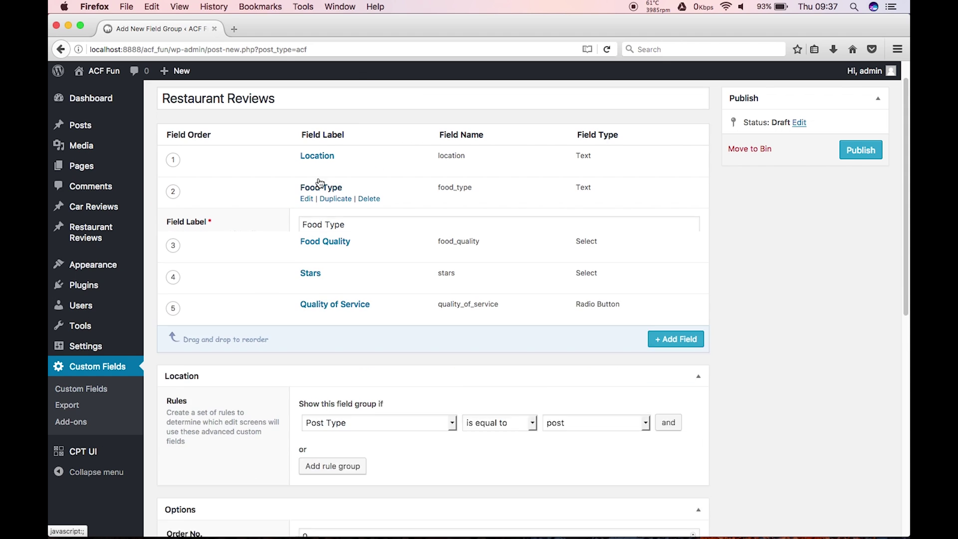
{"action": "left_click", "coordinate": [323, 157]}
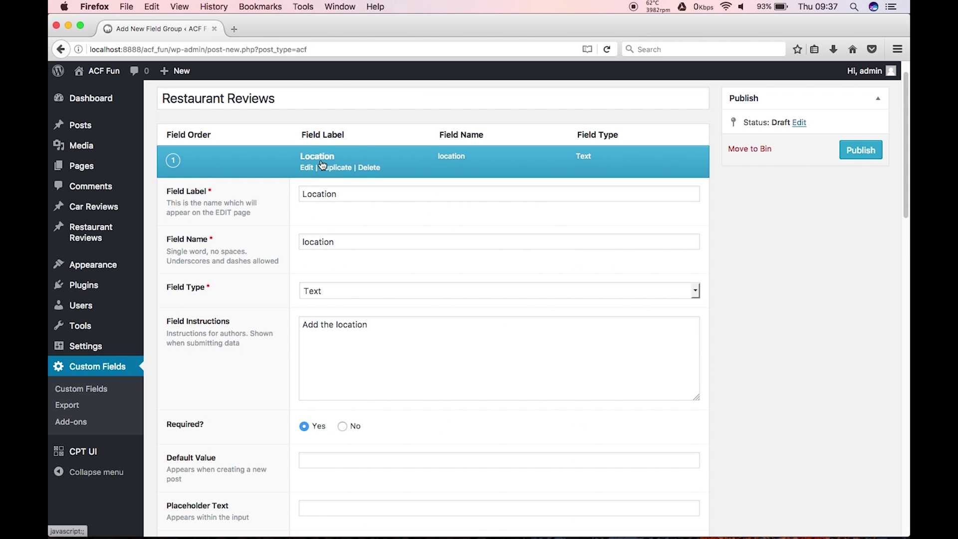
{"action": "left_click", "coordinate": [329, 159]}
{"action": "scroll", "coordinate": [348, 252], "scroll_direction": "down", "scroll_amount": 2}
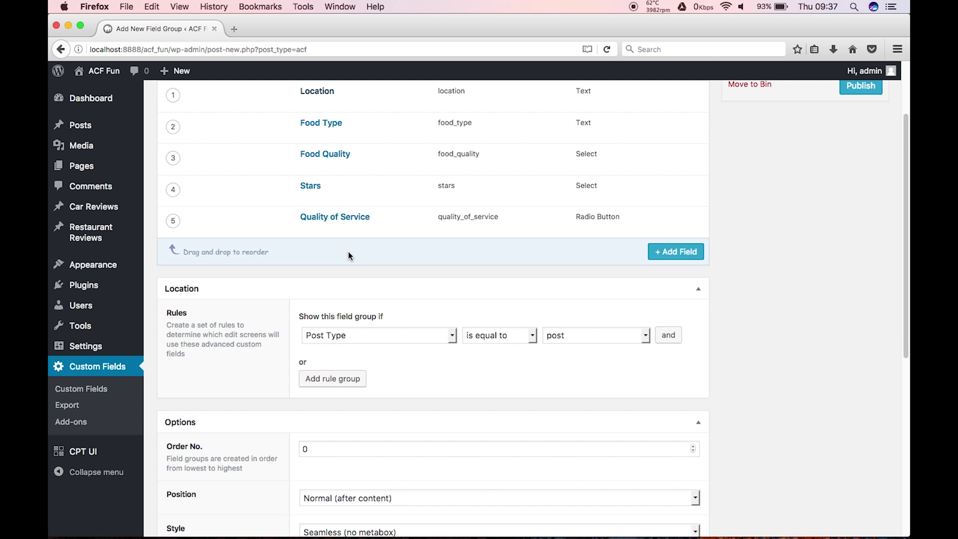
Step: Add a sixth field labelled Your Review as a Wysiwyg Editor
{"action": "left_click", "coordinate": [668, 254]}
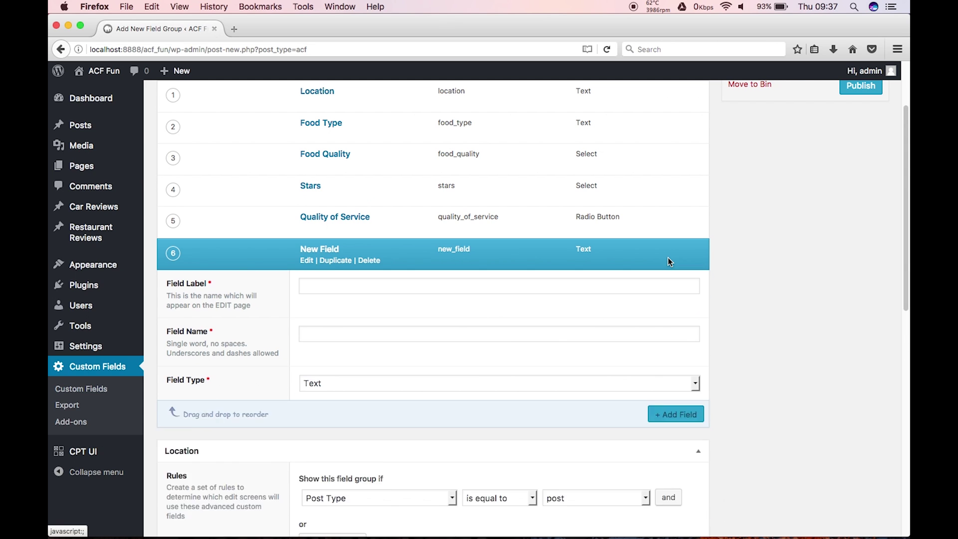
{"action": "scroll", "coordinate": [456, 264], "scroll_direction": "down", "scroll_amount": 2}
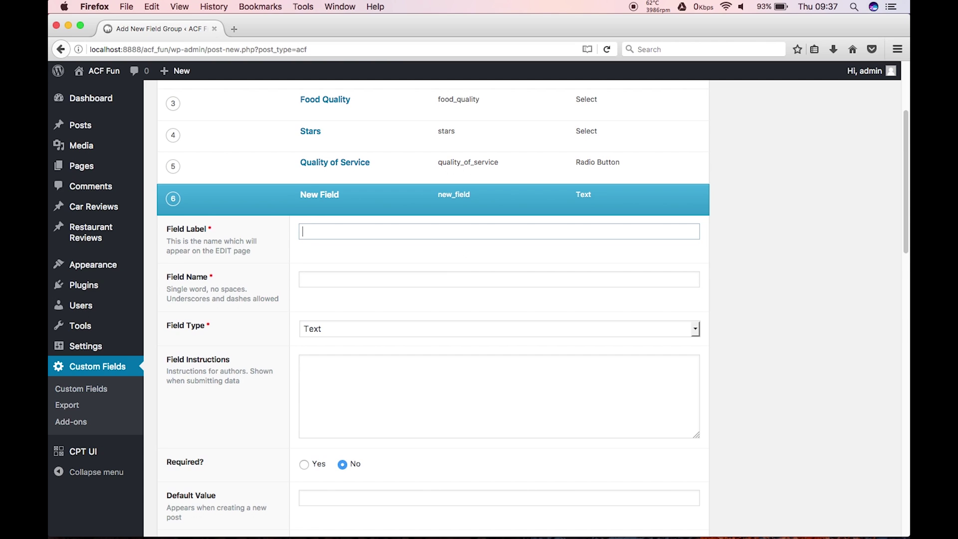
{"action": "type", "text": "Add Yu"}
{"action": "key", "text": "super+a"}
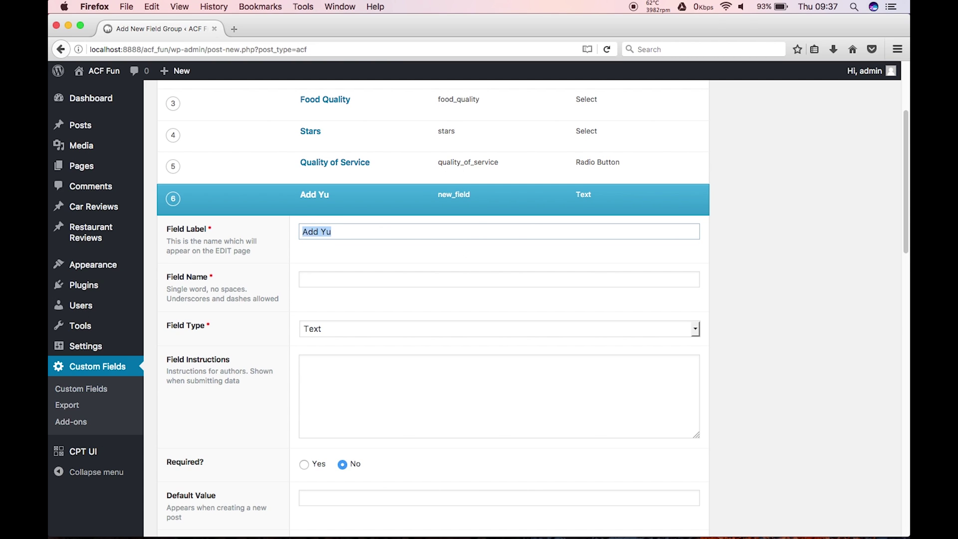
{"action": "type", "text": "Your Review"}
{"action": "key", "text": "Tab"}
{"action": "key", "text": "Tab"}
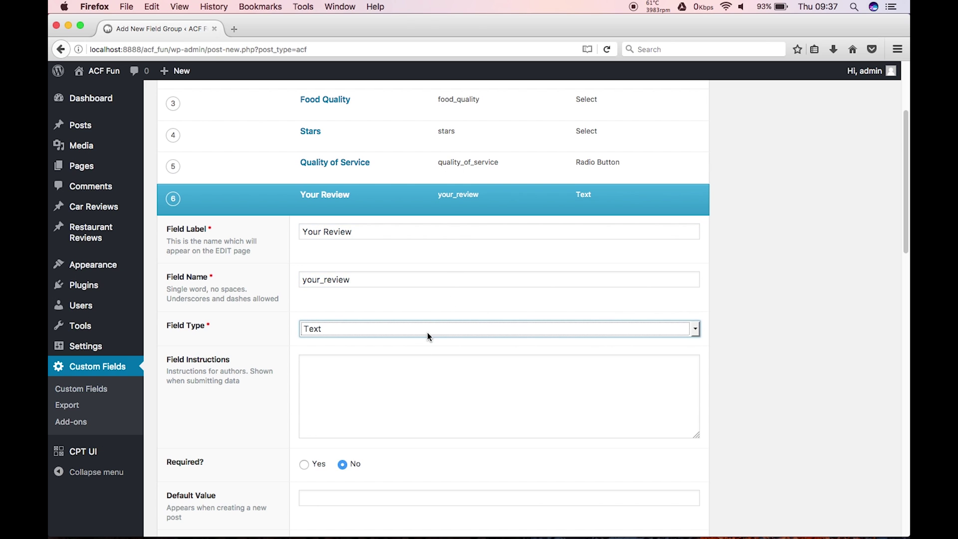
{"action": "left_click", "coordinate": [428, 332]}
{"action": "left_click", "coordinate": [414, 387]}
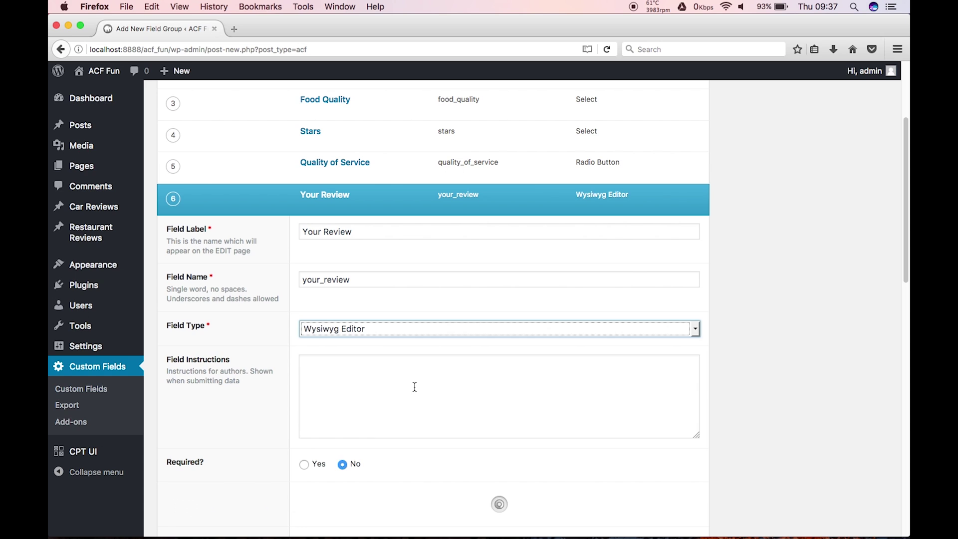
Step: Give Your Review instructions asking for the full review, make it required, and turn off media upload buttons
{"action": "left_click", "coordinate": [374, 390]}
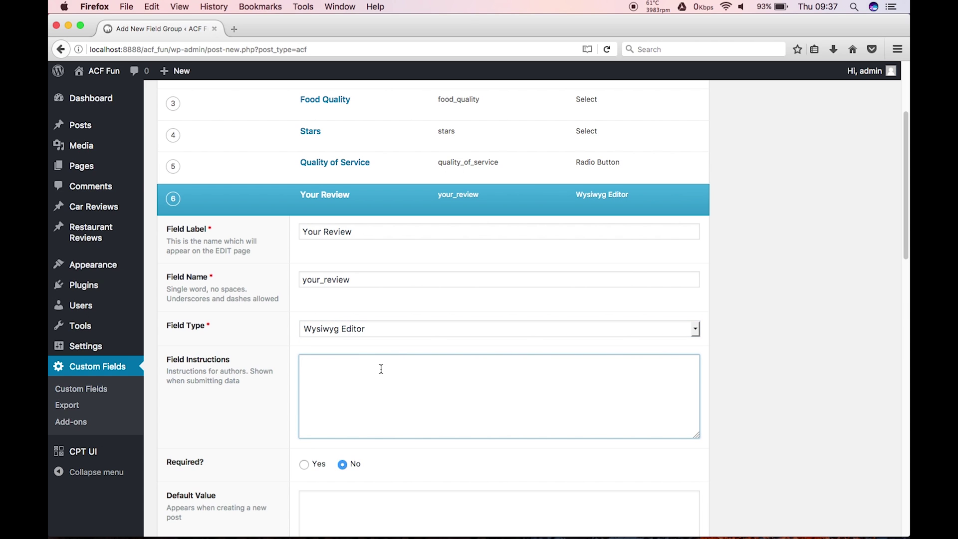
{"action": "type", "text": "Please add your full review here"}
{"action": "scroll", "coordinate": [546, 313], "scroll_direction": "down", "scroll_amount": 3}
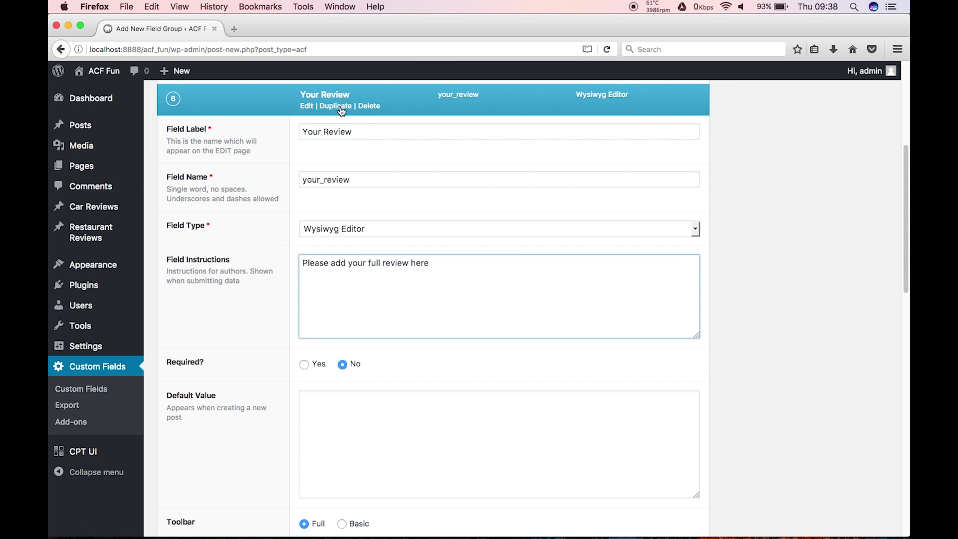
{"action": "left_click", "coordinate": [308, 365]}
{"action": "scroll", "coordinate": [266, 376], "scroll_direction": "down", "scroll_amount": 5}
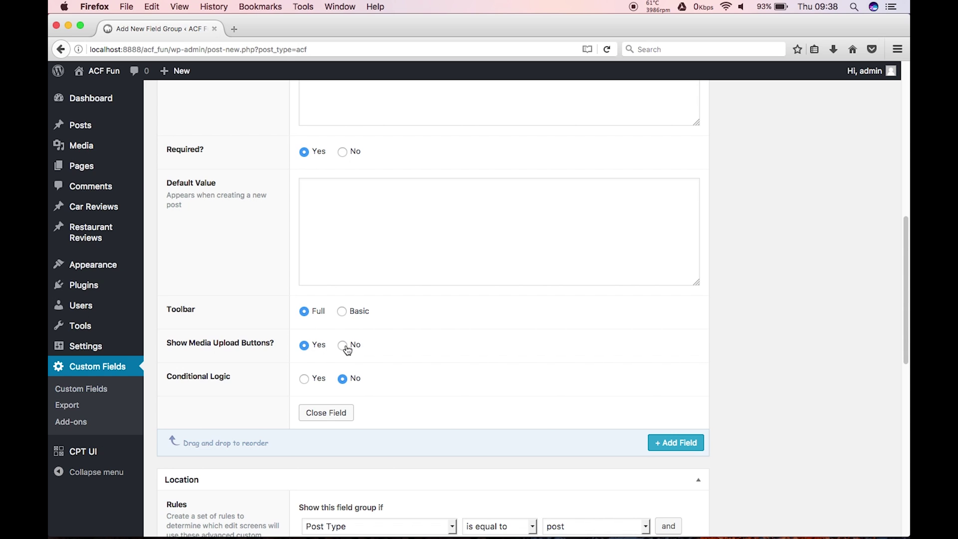
{"action": "left_click", "coordinate": [343, 346]}
{"action": "scroll", "coordinate": [449, 324], "scroll_direction": "up", "scroll_amount": 2}
{"action": "scroll", "coordinate": [663, 262], "scroll_direction": "down", "scroll_amount": 5}
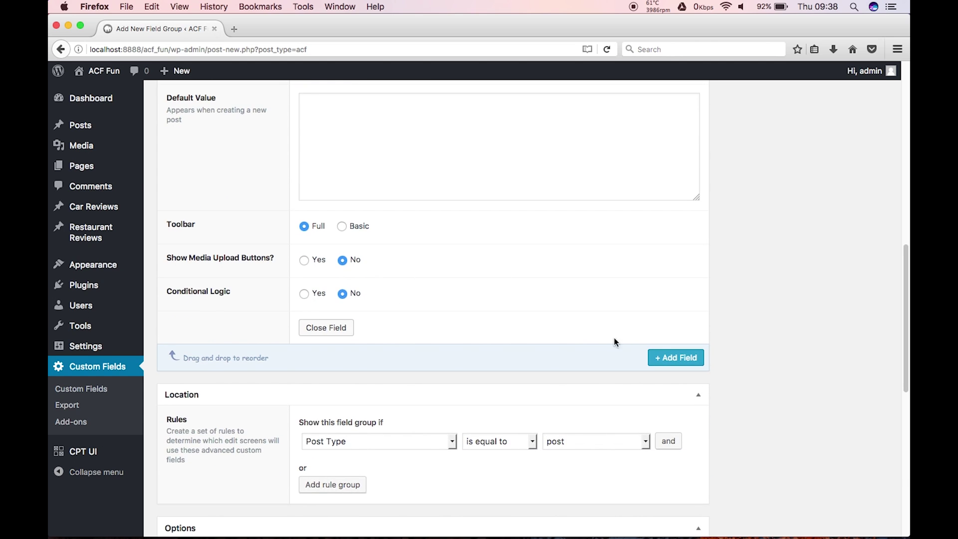
{"action": "scroll", "coordinate": [621, 333], "scroll_direction": "up", "scroll_amount": 8}
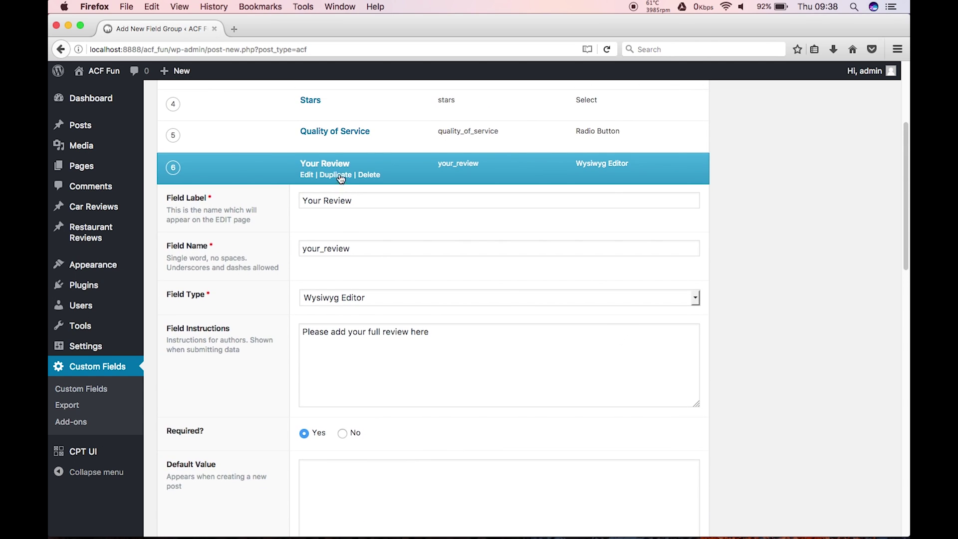
Step: Set the field group's Style to Standard (WP metabox)
{"action": "left_click", "coordinate": [335, 167]}
{"action": "scroll", "coordinate": [589, 224], "scroll_direction": "down", "scroll_amount": 6}
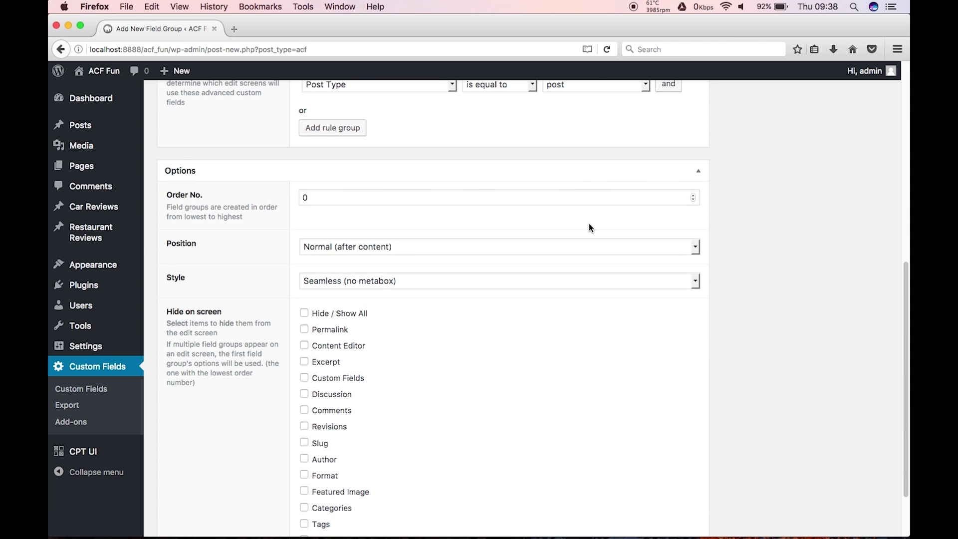
{"action": "scroll", "coordinate": [589, 224], "scroll_direction": "down", "scroll_amount": 2}
{"action": "left_click", "coordinate": [536, 211]}
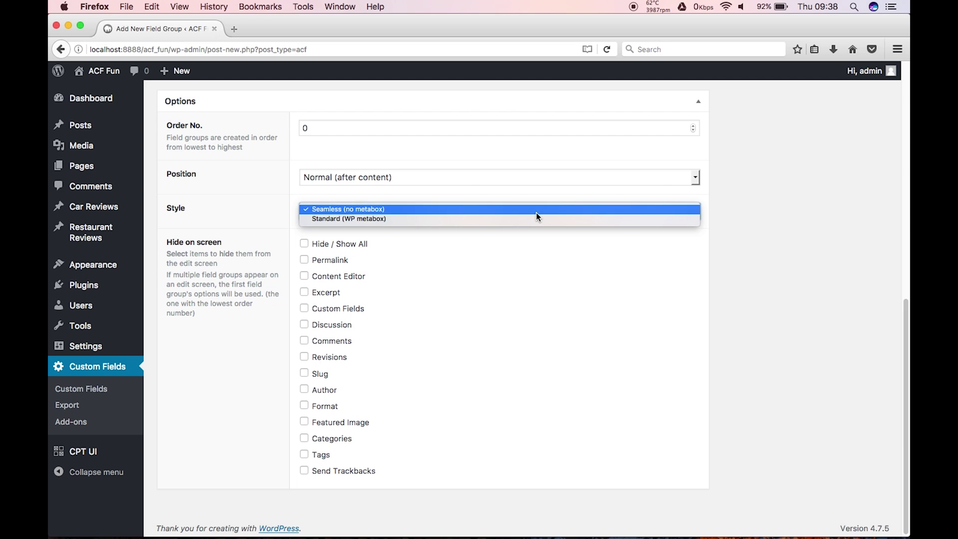
{"action": "left_click", "coordinate": [517, 220]}
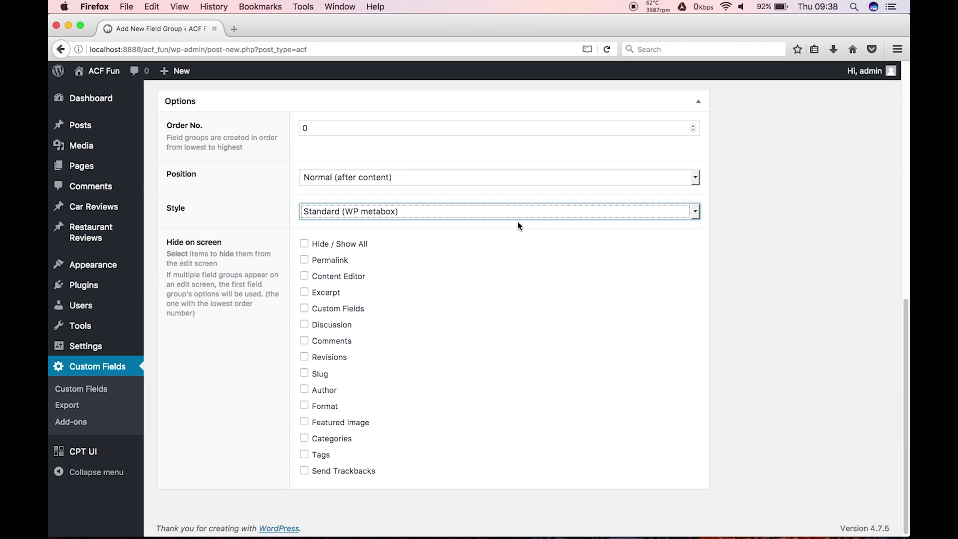
Step: Set the Location rule to Post Type is equal to restaurant_reviews
{"action": "scroll", "coordinate": [594, 290], "scroll_direction": "down", "scroll_amount": 1}
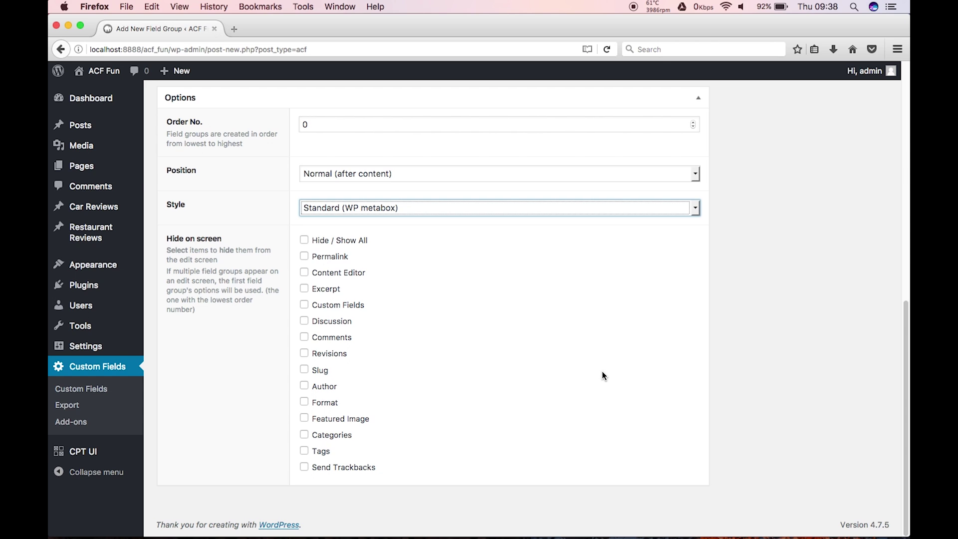
{"action": "scroll", "coordinate": [601, 375], "scroll_direction": "up", "scroll_amount": 7}
{"action": "scroll", "coordinate": [549, 339], "scroll_direction": "down", "scroll_amount": 2}
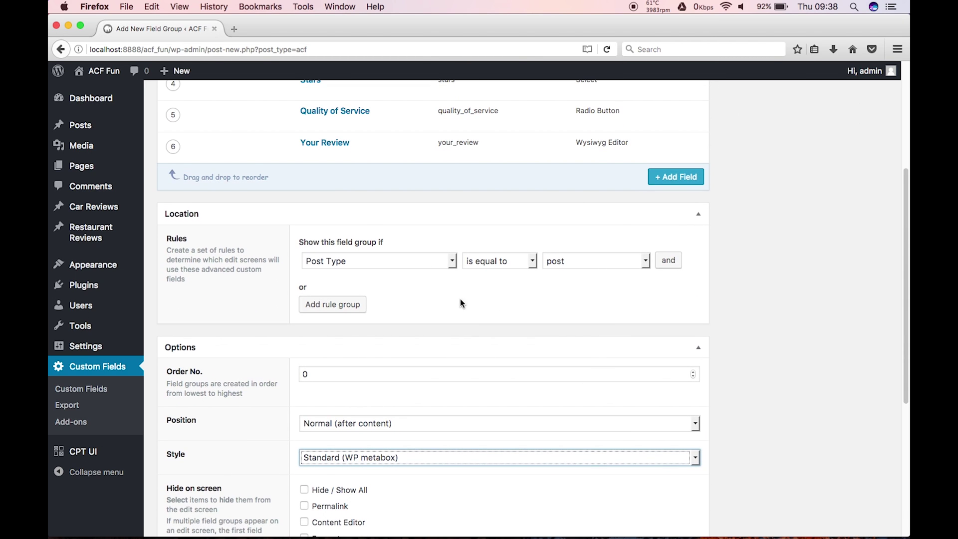
{"action": "left_click", "coordinate": [449, 263]}
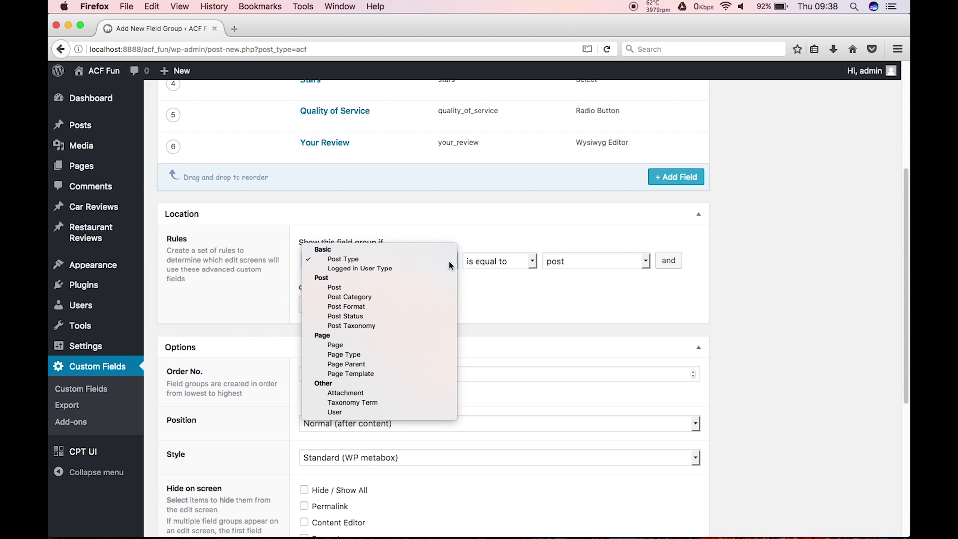
{"action": "left_click", "coordinate": [448, 262]}
{"action": "left_click", "coordinate": [609, 263]}
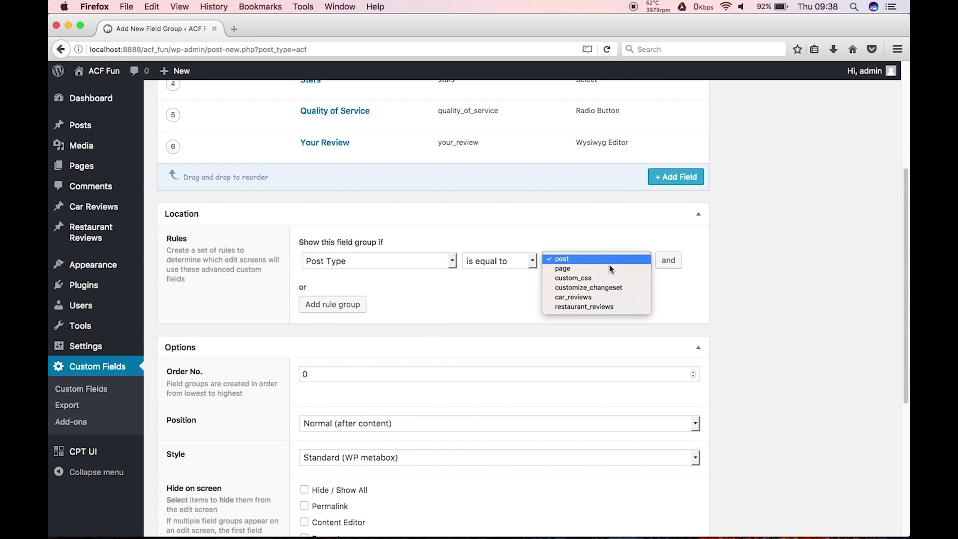
{"action": "left_click", "coordinate": [598, 308]}
{"action": "scroll", "coordinate": [792, 210], "scroll_direction": "up", "scroll_amount": 5}
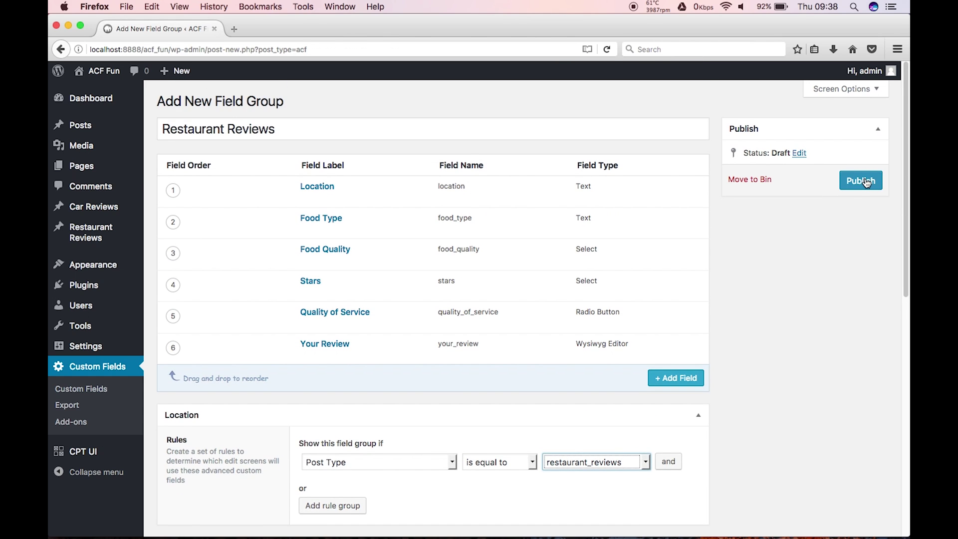
Step: Publish the Restaurant Reviews group with its six fields from the Publish box
{"action": "left_click", "coordinate": [867, 183]}
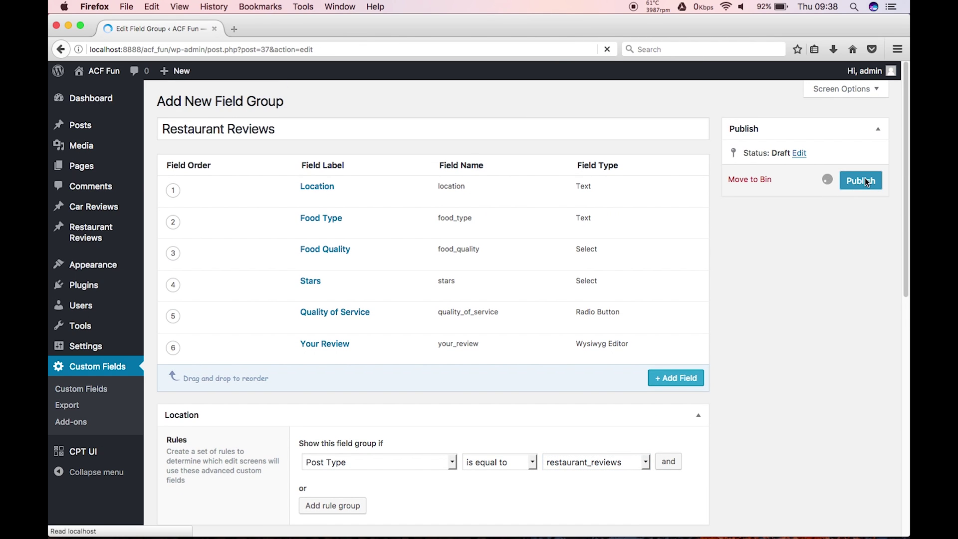